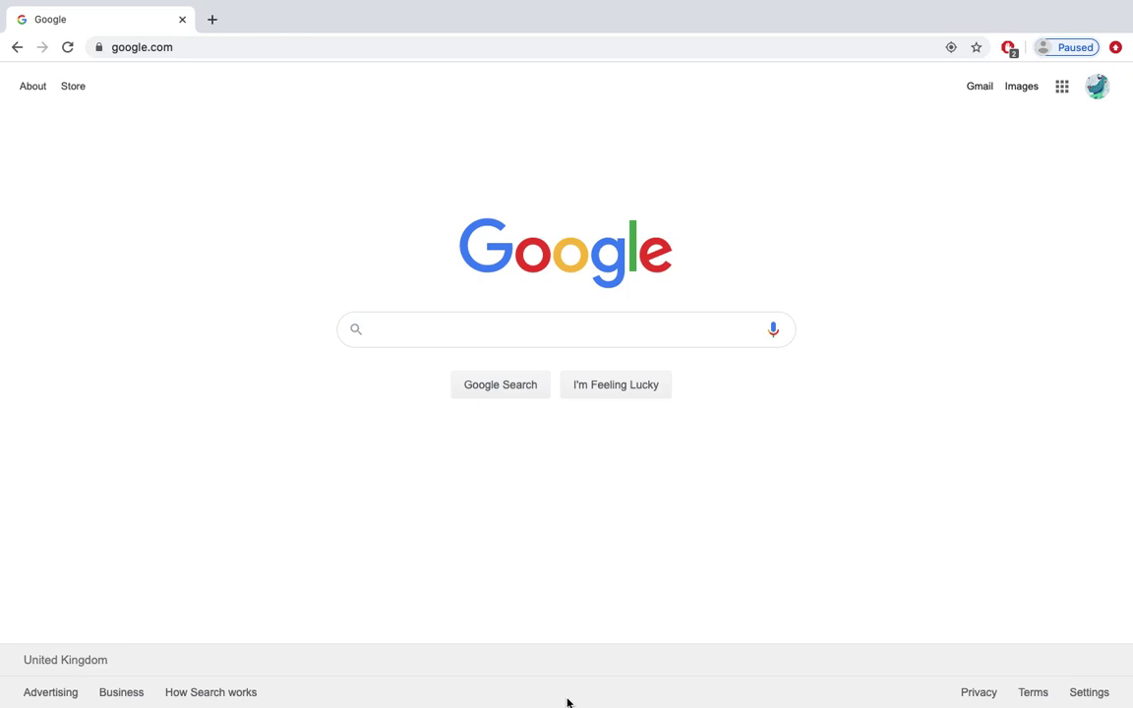
Search Google for 'chrome music lab' and open the Chrome Music Lab site.
{"action": "type", "text": "chrom"}
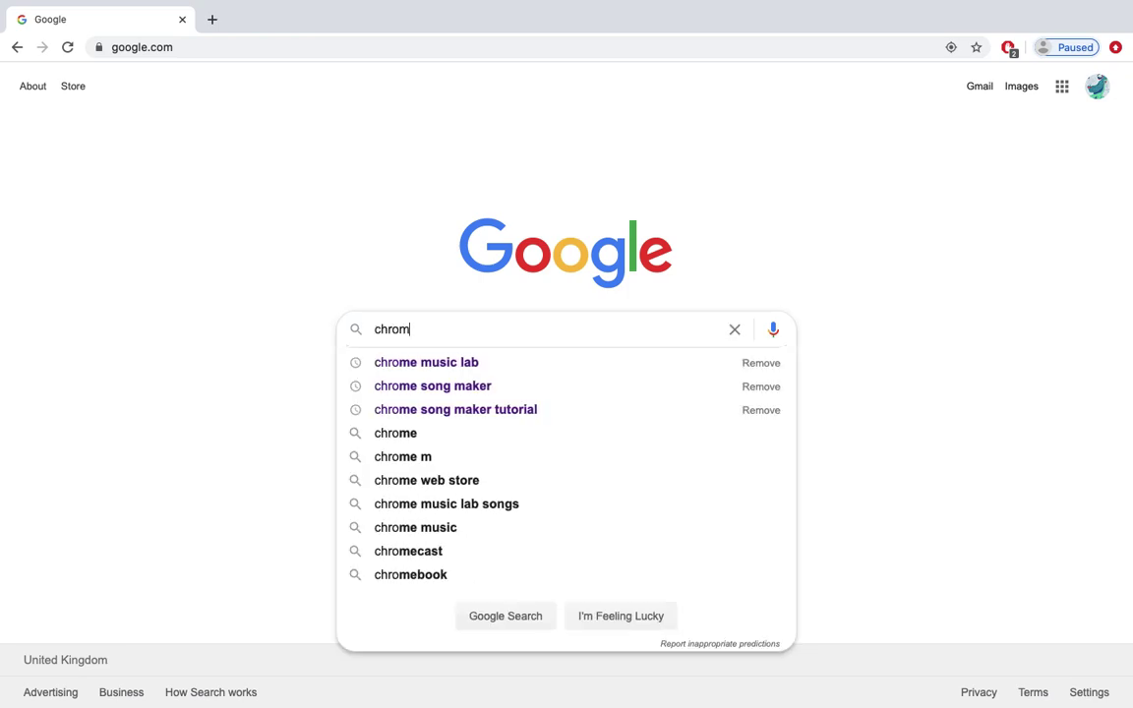
{"action": "type", "text": "e music lab"}
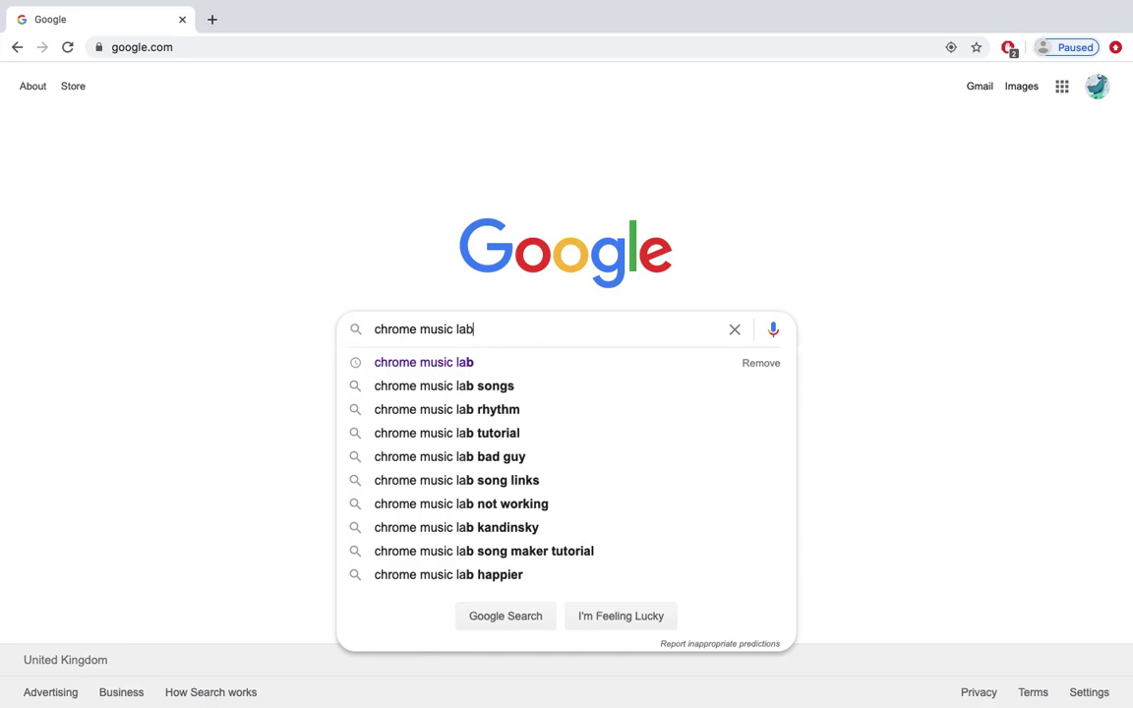
{"action": "key", "text": "Return"}
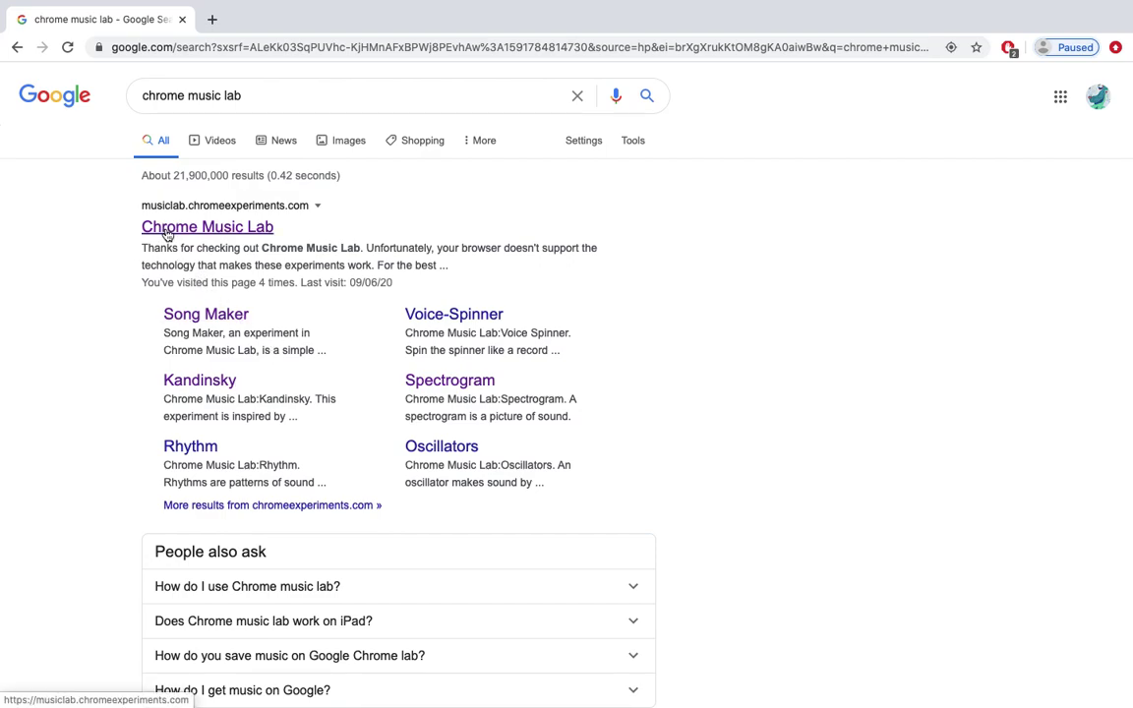
{"action": "left_click", "coordinate": [167, 232]}
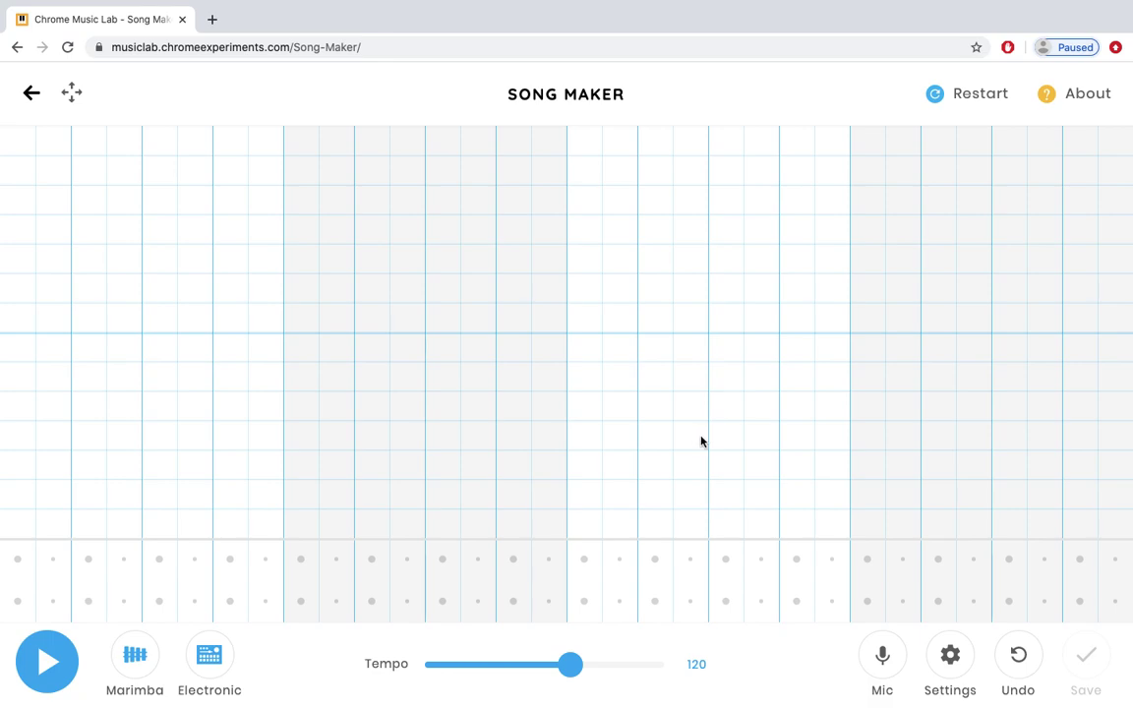
Set the song length to 2 bars in the Song Maker settings.
{"action": "left_click", "coordinate": [950, 657]}
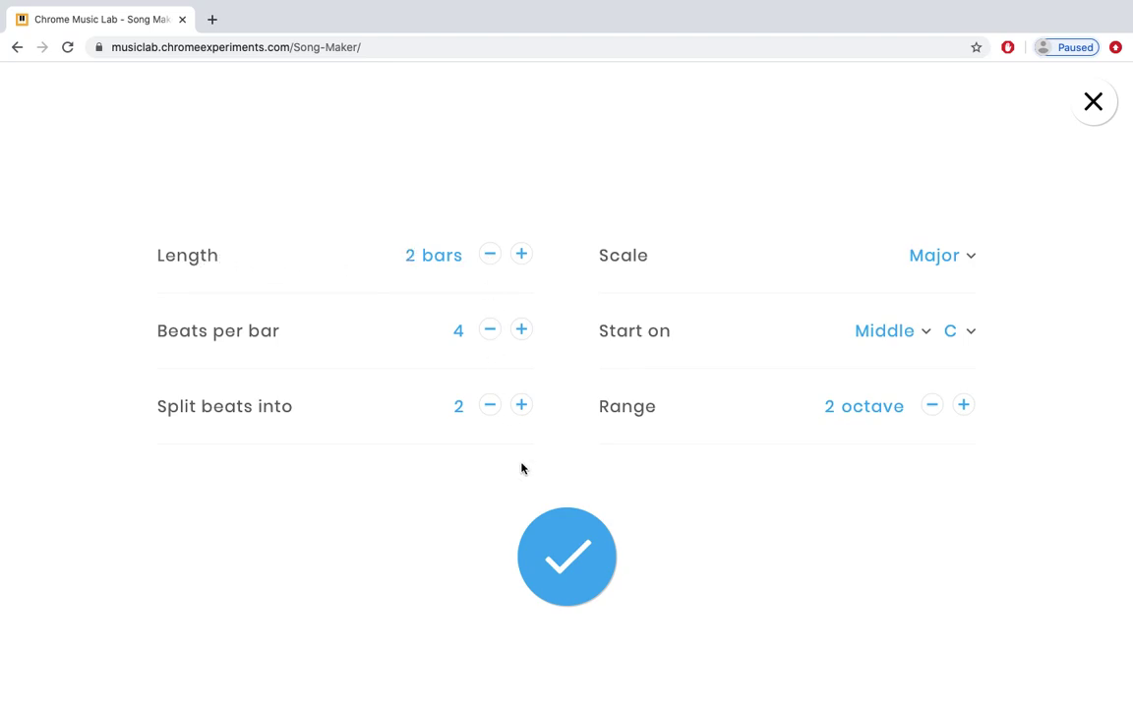
{"action": "left_click", "coordinate": [553, 550]}
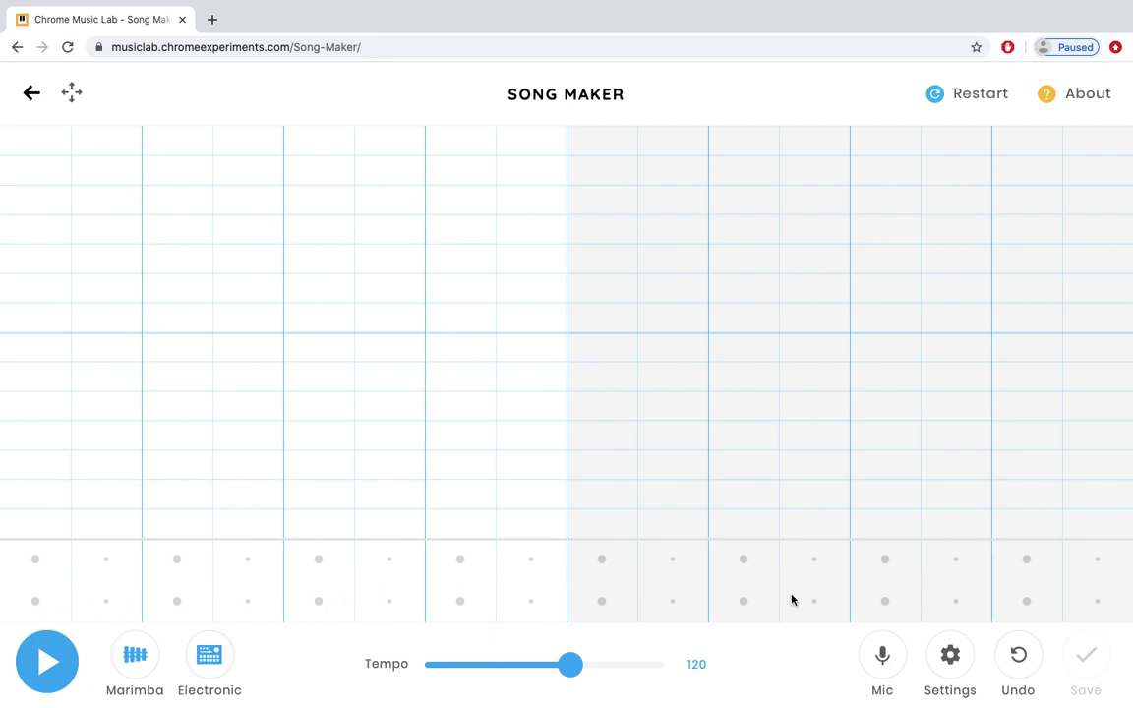
Fill columns 1–5 with circle and triangle drum hits and play the pattern briefly.
{"action": "left_click", "coordinate": [35, 602]}
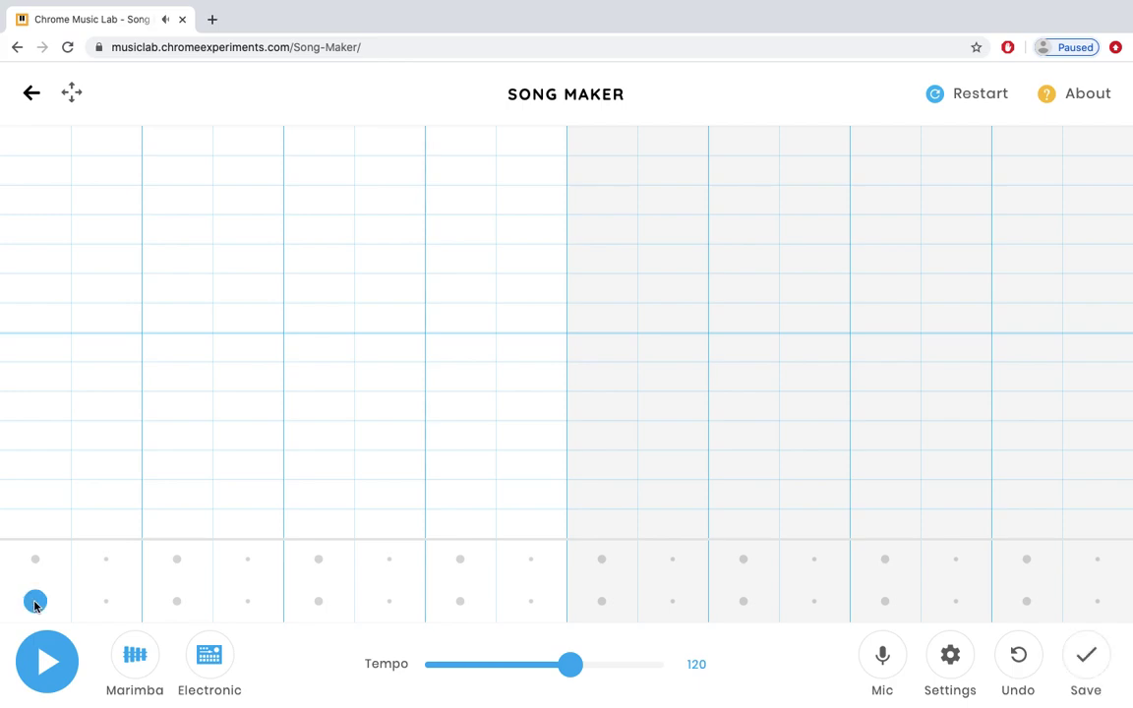
{"action": "left_click", "coordinate": [36, 562]}
{"action": "left_click", "coordinate": [106, 559]}
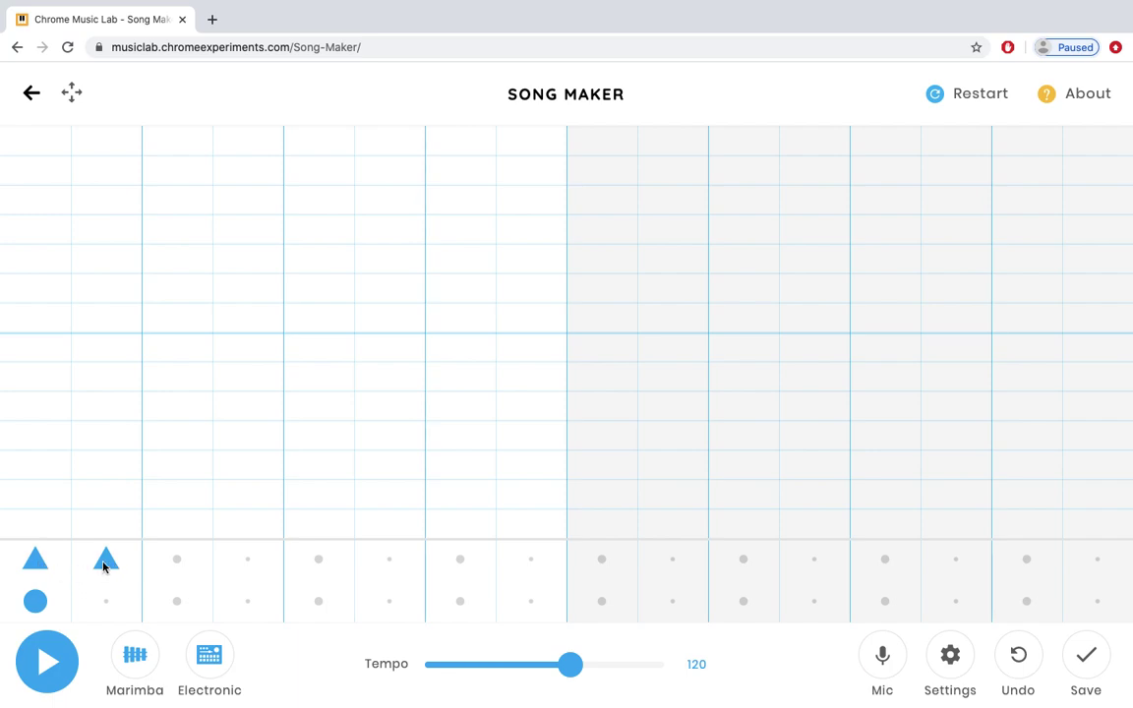
{"action": "left_click", "coordinate": [110, 600]}
{"action": "left_click", "coordinate": [172, 601]}
{"action": "left_click", "coordinate": [177, 558]}
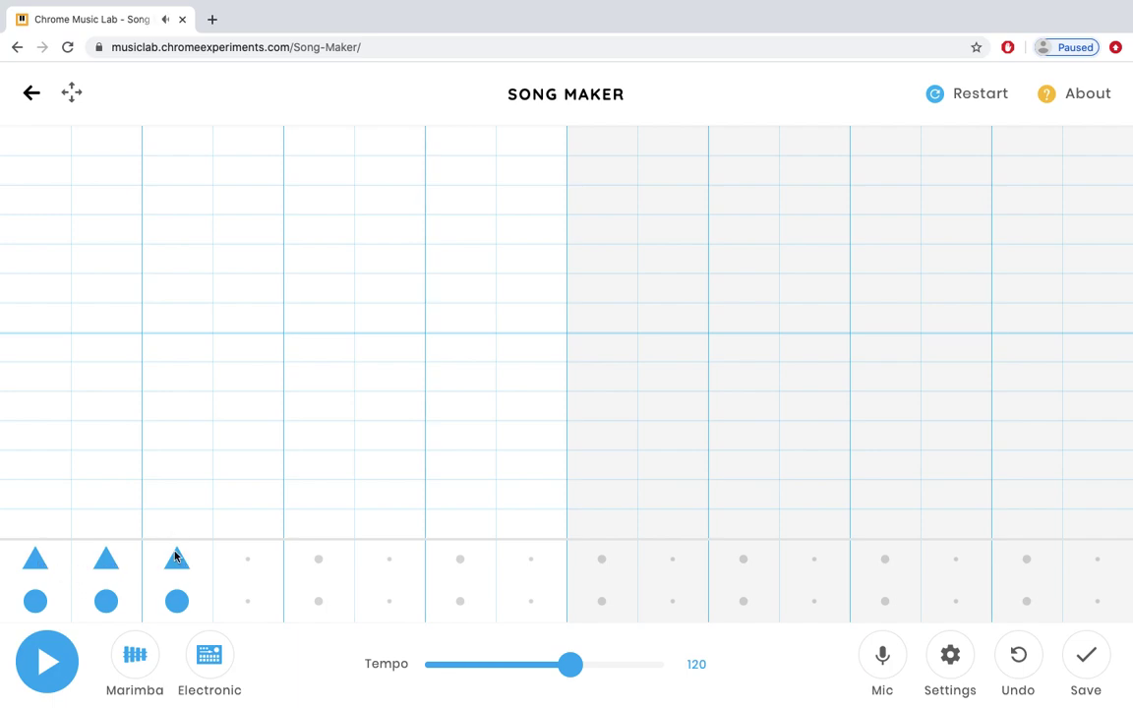
{"action": "left_click", "coordinate": [248, 559]}
{"action": "left_click", "coordinate": [246, 601]}
{"action": "left_click", "coordinate": [319, 601]}
{"action": "left_click", "coordinate": [319, 558]}
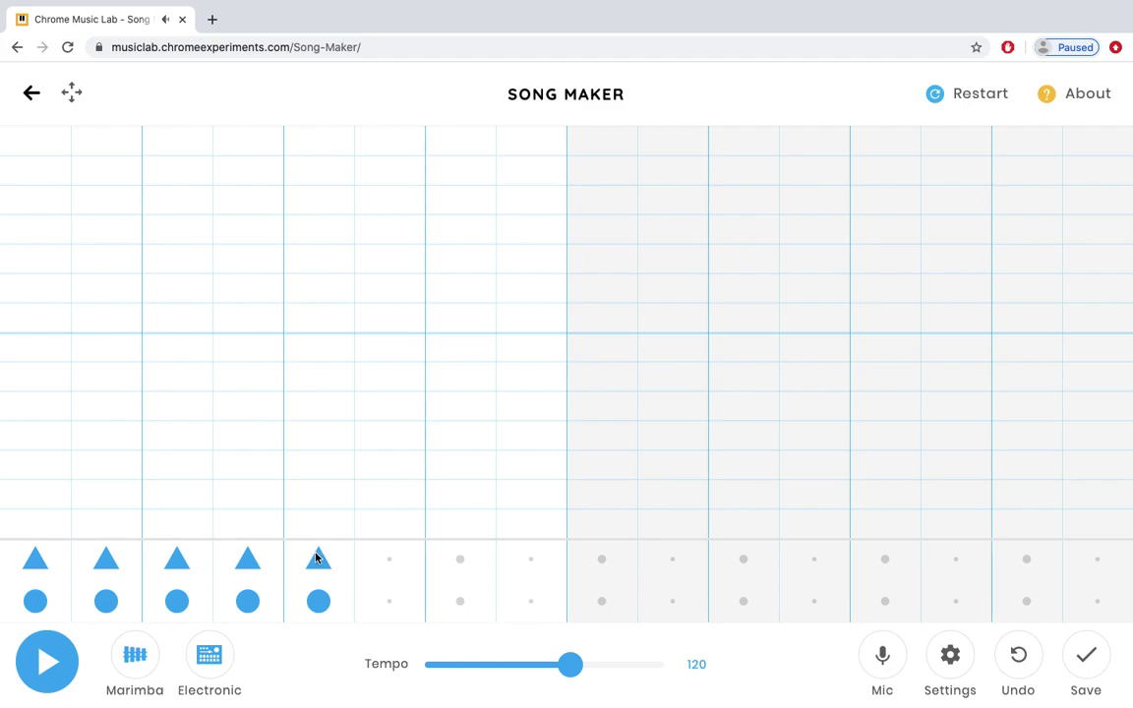
{"action": "left_click", "coordinate": [54, 658]}
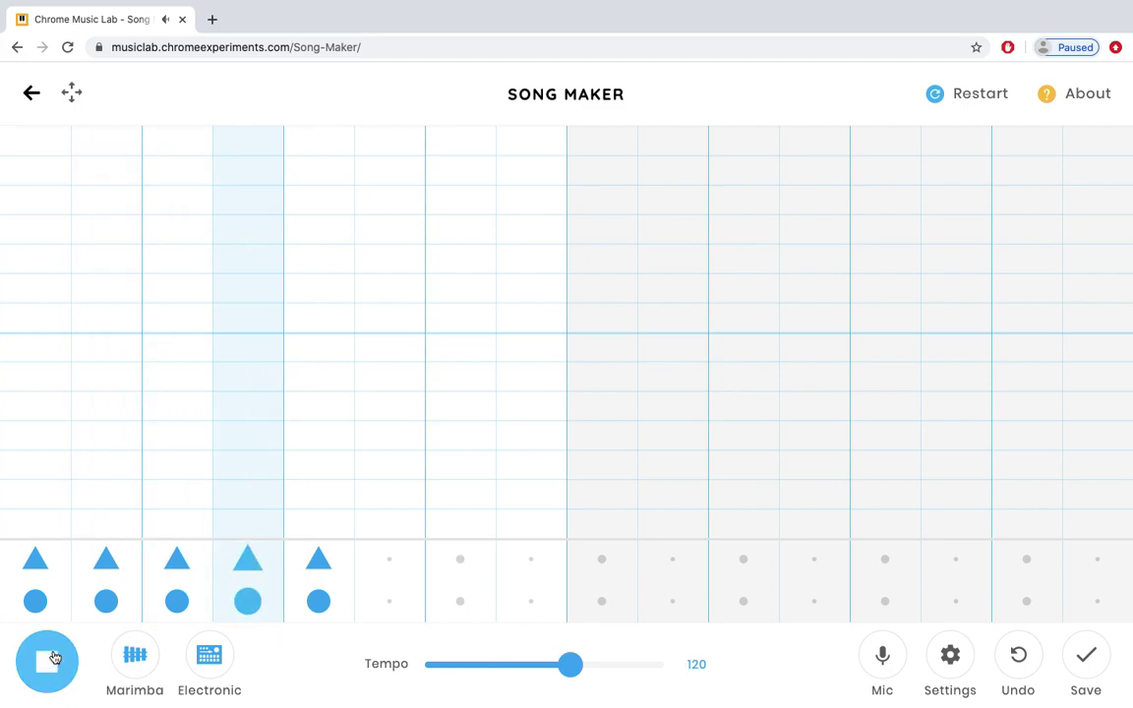
{"action": "left_click", "coordinate": [49, 659]}
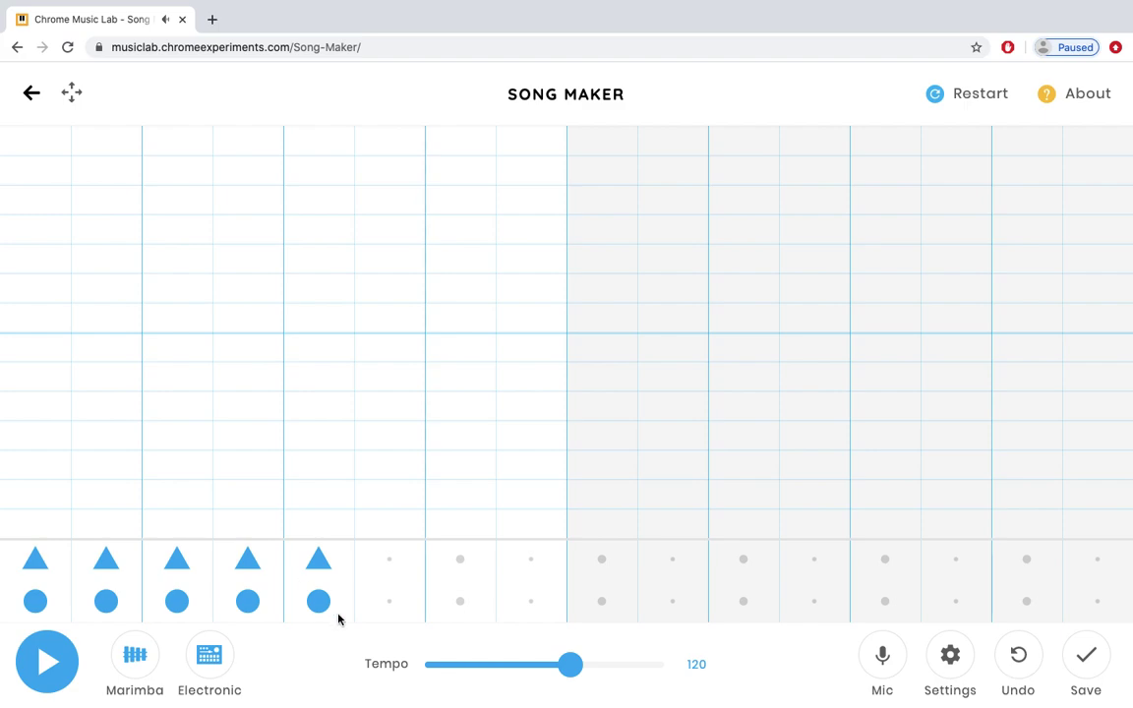
Remove every drum hit except the circle in column 1.
{"action": "left_click", "coordinate": [318, 601]}
{"action": "left_click", "coordinate": [318, 558]}
{"action": "left_click", "coordinate": [245, 574]}
{"action": "left_click", "coordinate": [234, 600]}
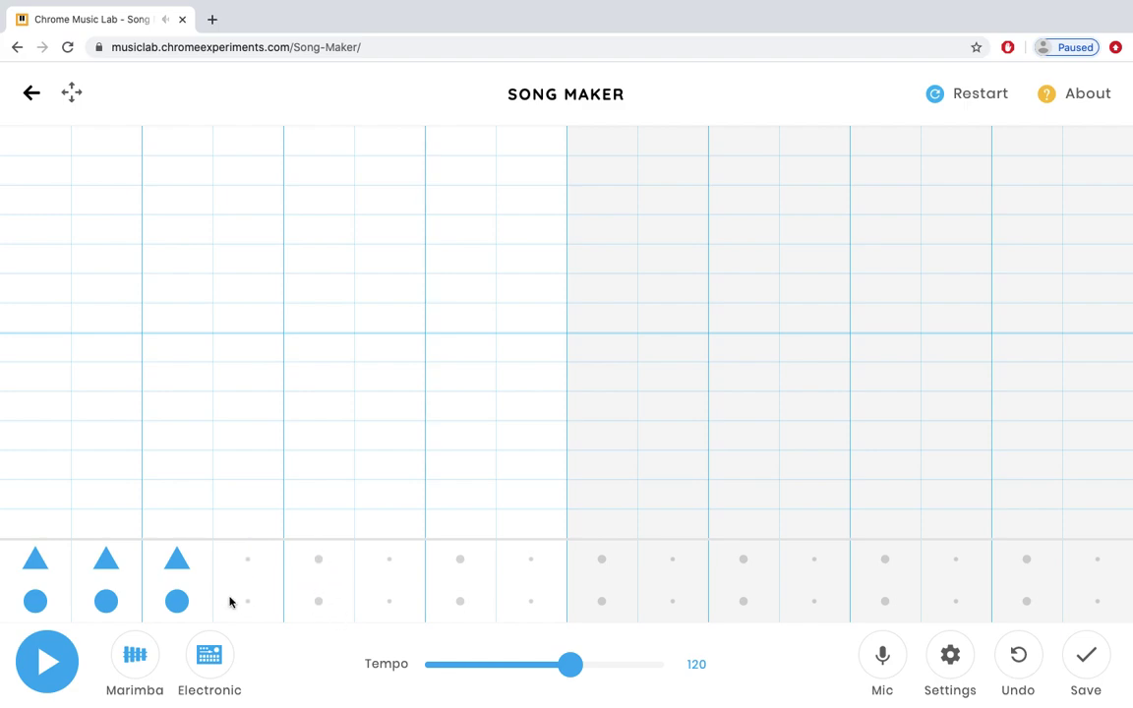
{"action": "left_click", "coordinate": [181, 599]}
{"action": "left_click", "coordinate": [178, 563]}
{"action": "left_click", "coordinate": [106, 600]}
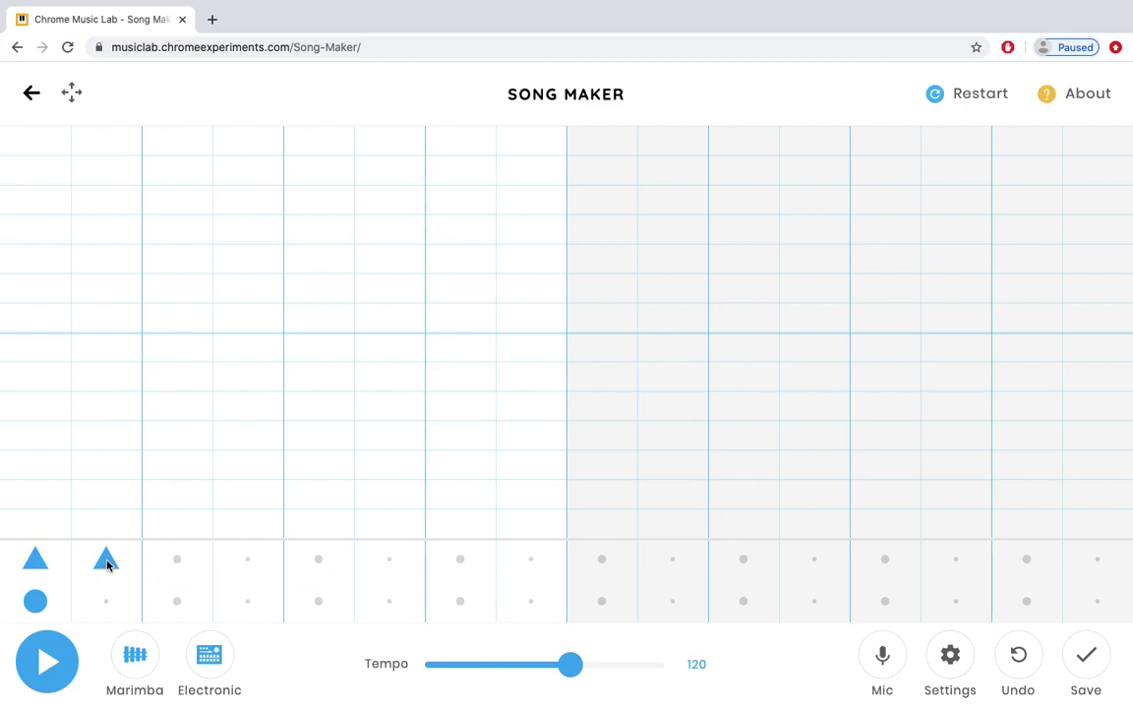
{"action": "left_click", "coordinate": [106, 558]}
{"action": "left_click", "coordinate": [36, 560]}
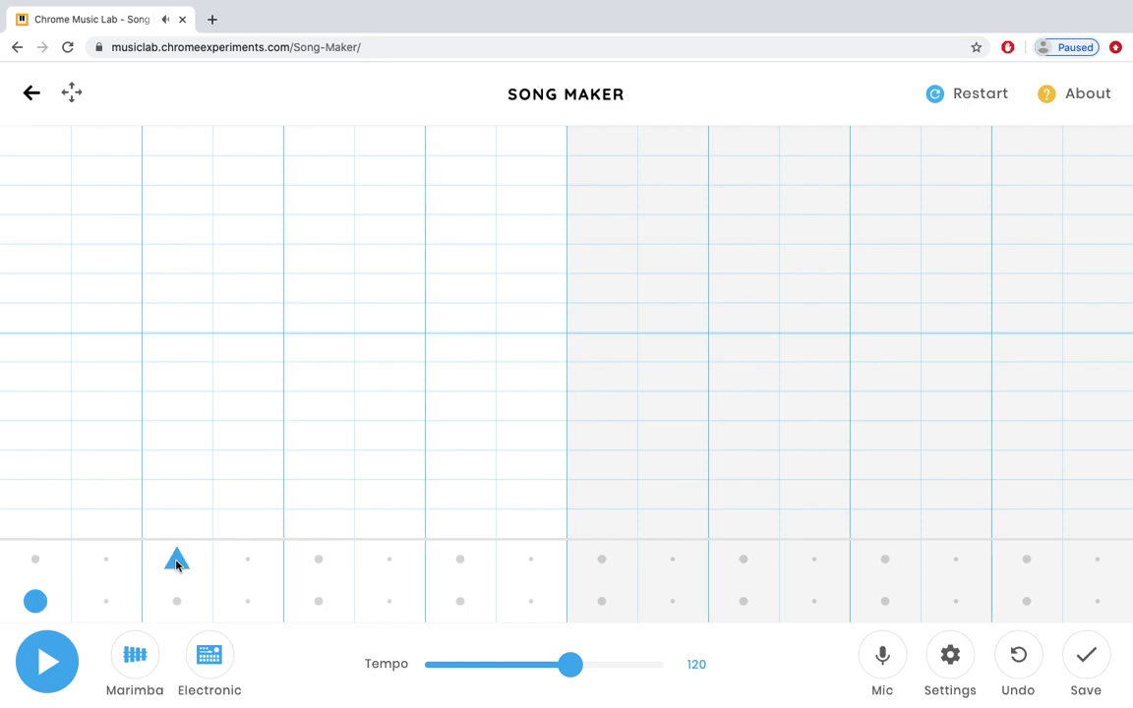
Add circle hits in columns 5, 9, 13 and triangles in columns 7, 11, 15, then play.
{"action": "left_click", "coordinate": [318, 601]}
{"action": "left_click", "coordinate": [461, 560]}
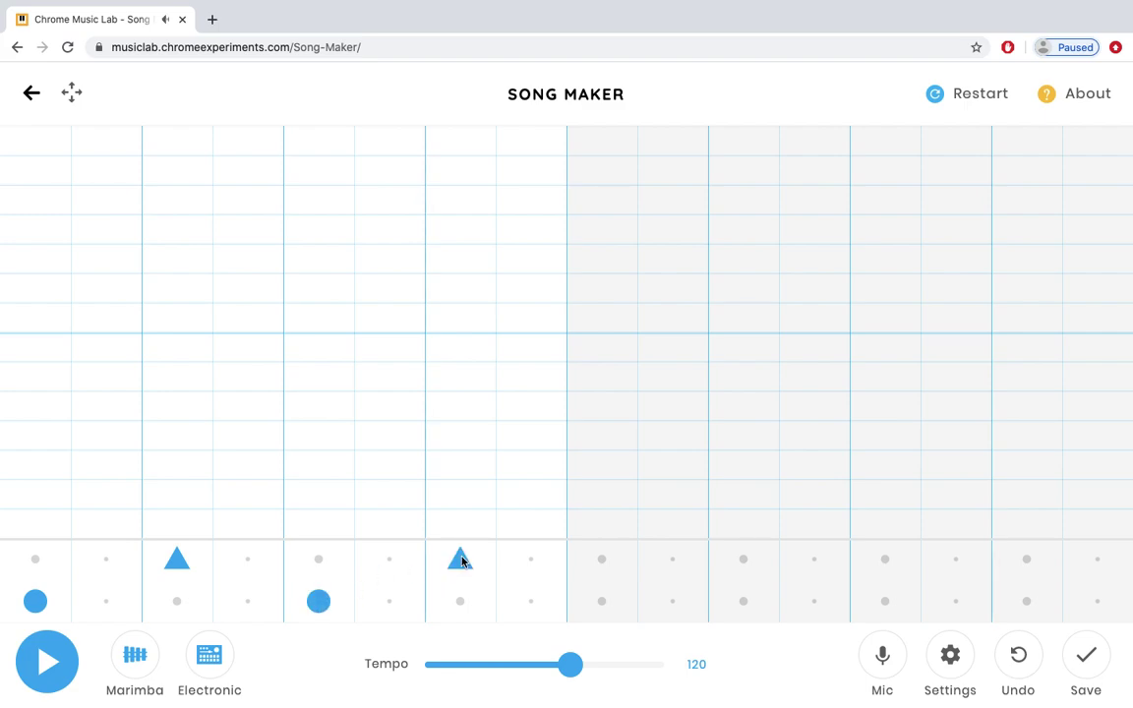
{"action": "left_click", "coordinate": [602, 608]}
{"action": "left_click", "coordinate": [743, 562]}
{"action": "left_click", "coordinate": [884, 600]}
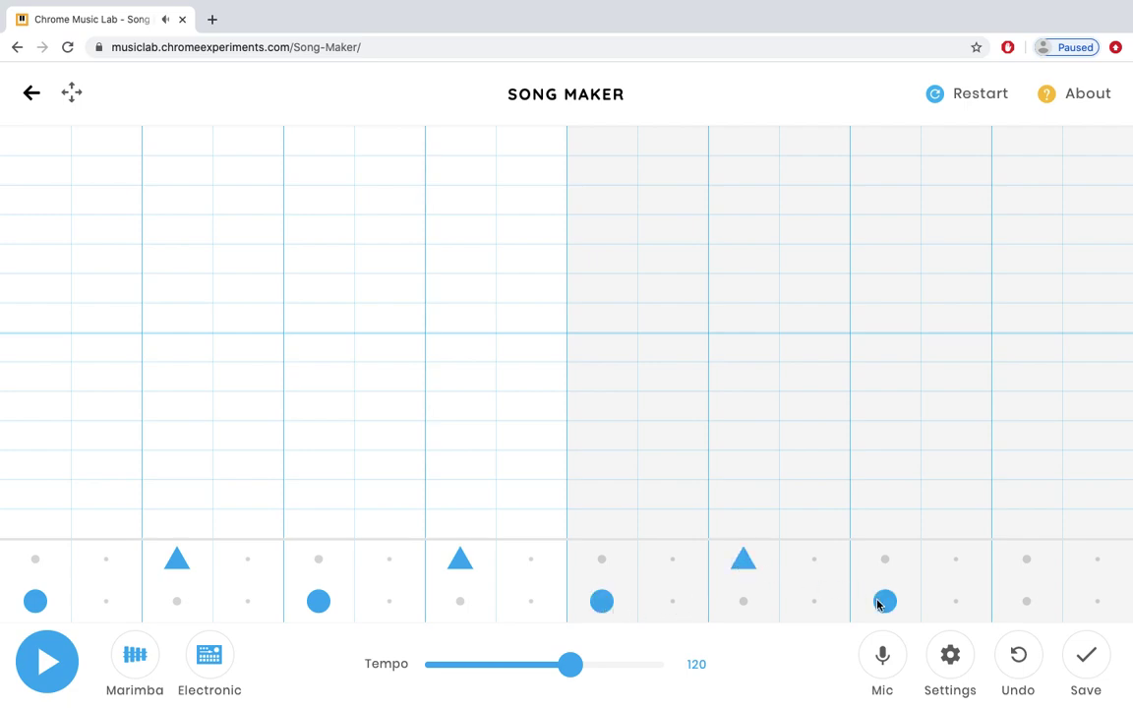
{"action": "left_click", "coordinate": [1024, 561]}
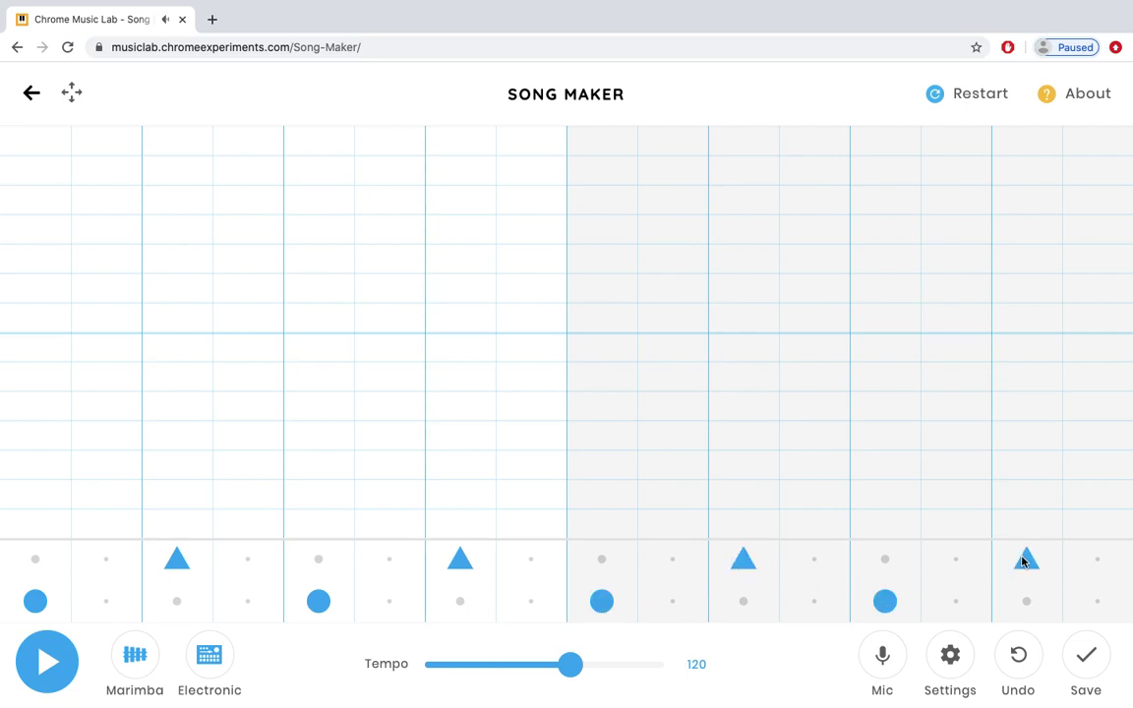
{"action": "left_click", "coordinate": [49, 659]}
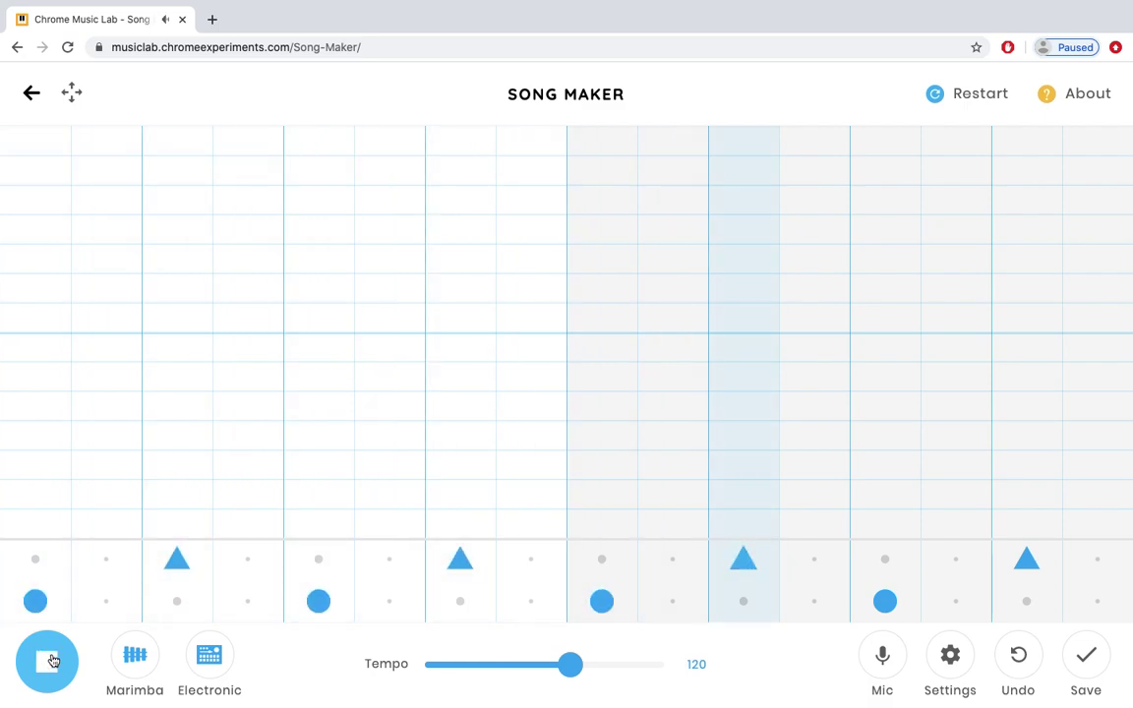
Add a triangle hit in column 8 and a circle hit in column 14, then replay to check.
{"action": "left_click", "coordinate": [53, 659]}
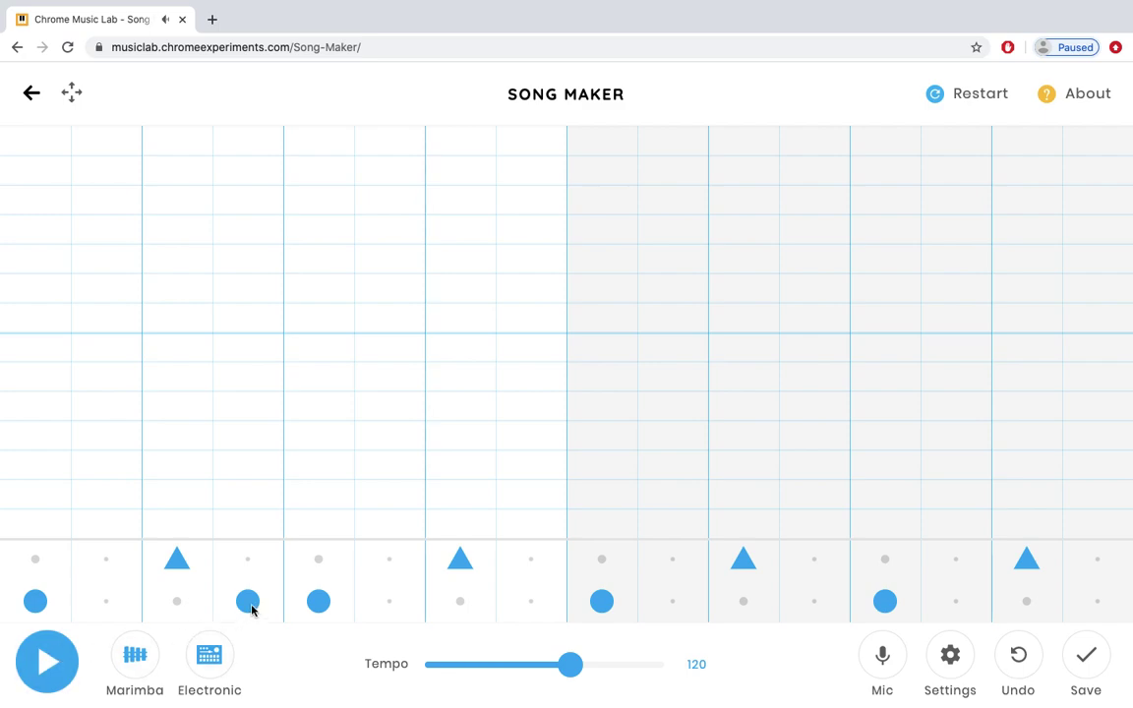
{"action": "left_click", "coordinate": [528, 560]}
{"action": "left_click", "coordinate": [952, 603]}
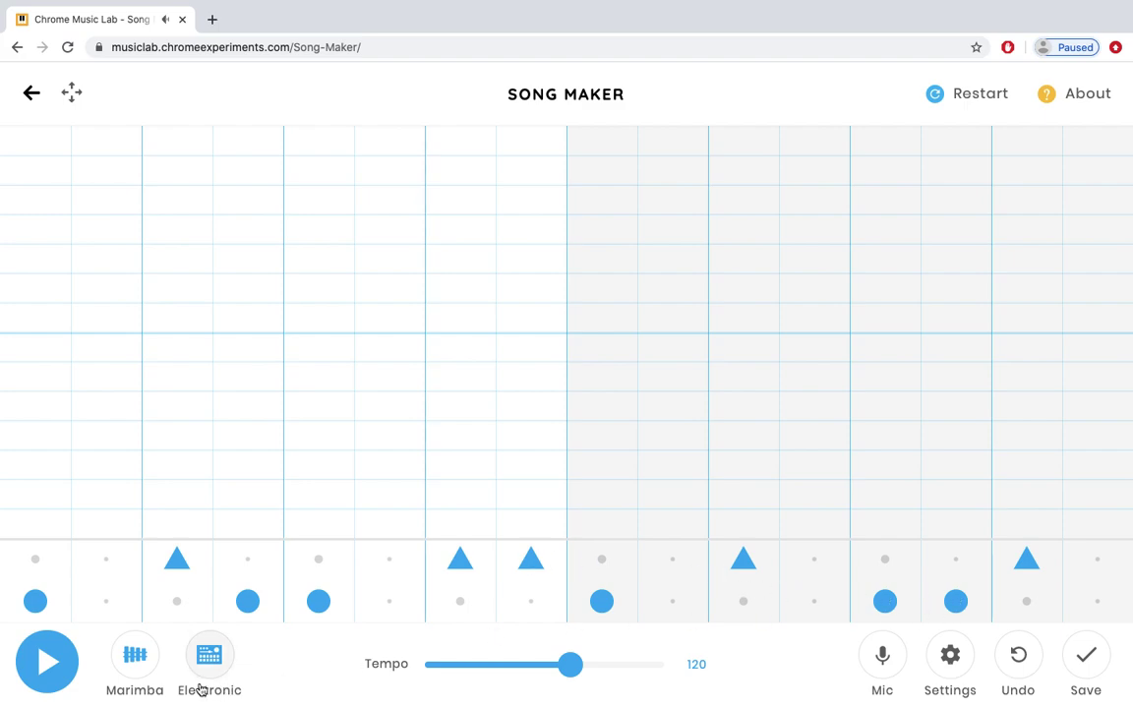
{"action": "left_click", "coordinate": [55, 672]}
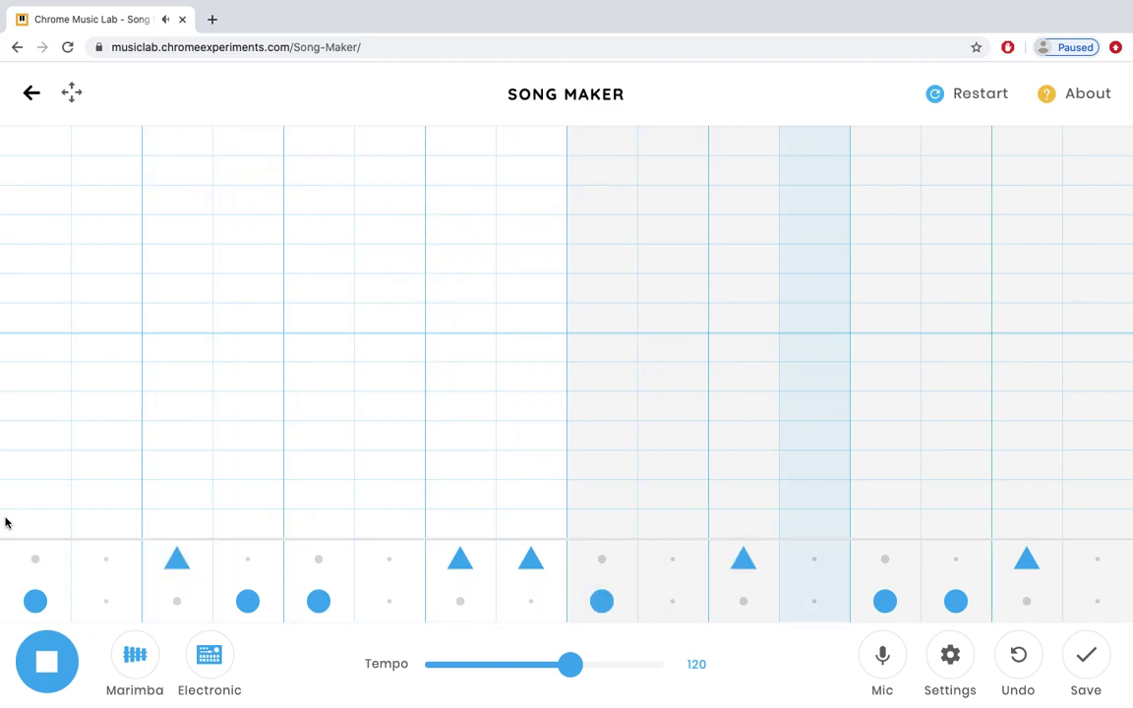
{"action": "left_click", "coordinate": [39, 661]}
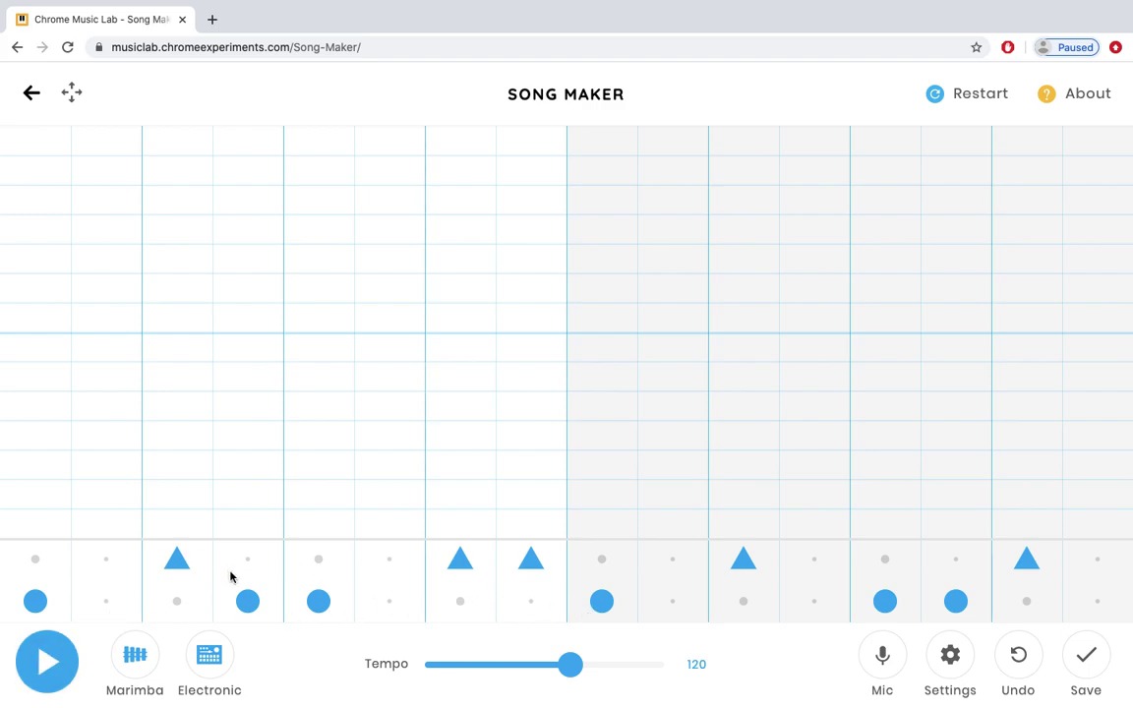
Cycle the drum sound through Blocks, Kit and Conga to Electronic during playback, then stop.
{"action": "left_click", "coordinate": [47, 665]}
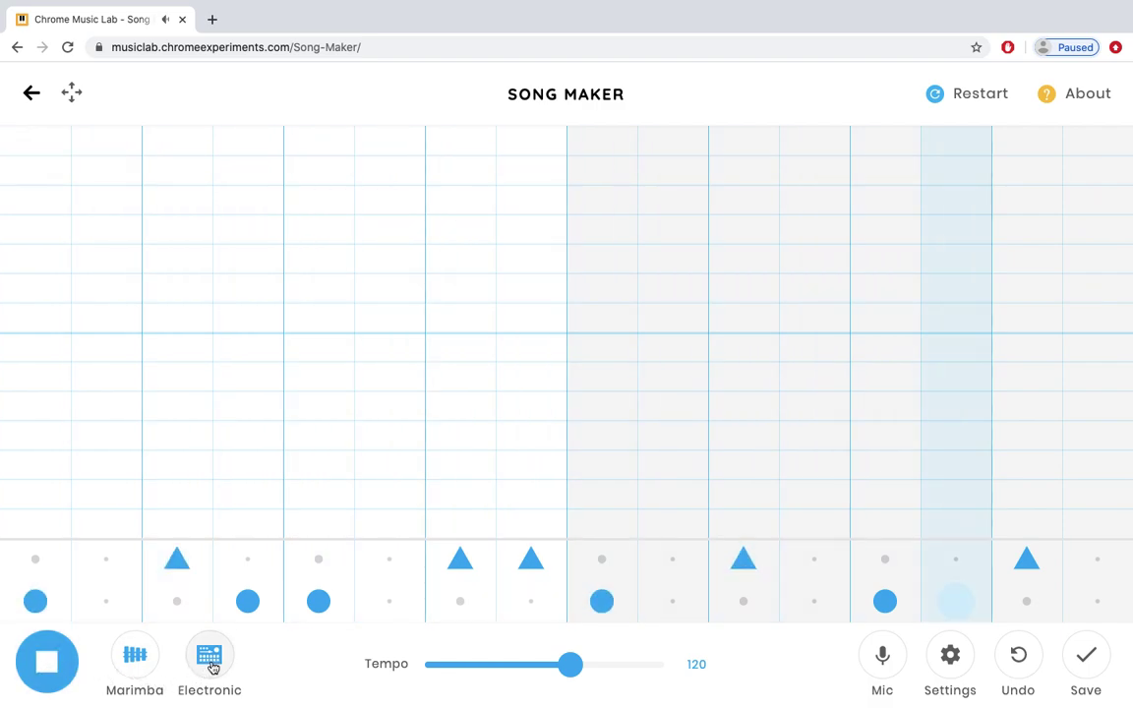
{"action": "left_click", "coordinate": [212, 665]}
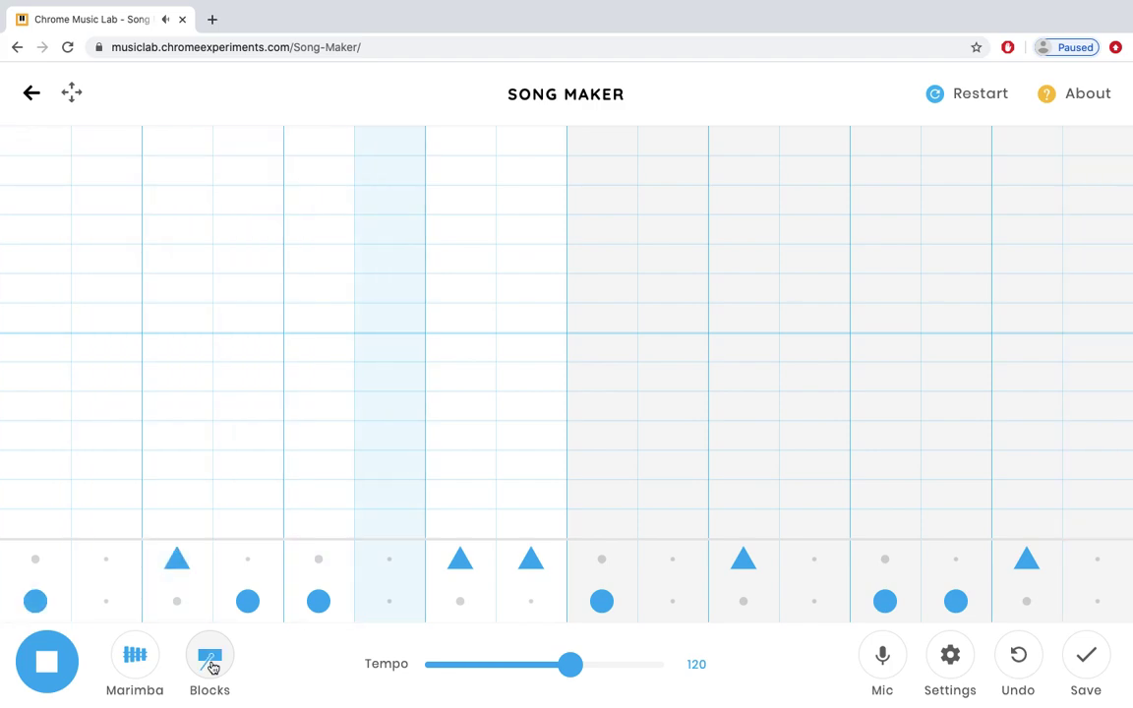
{"action": "left_click", "coordinate": [213, 665]}
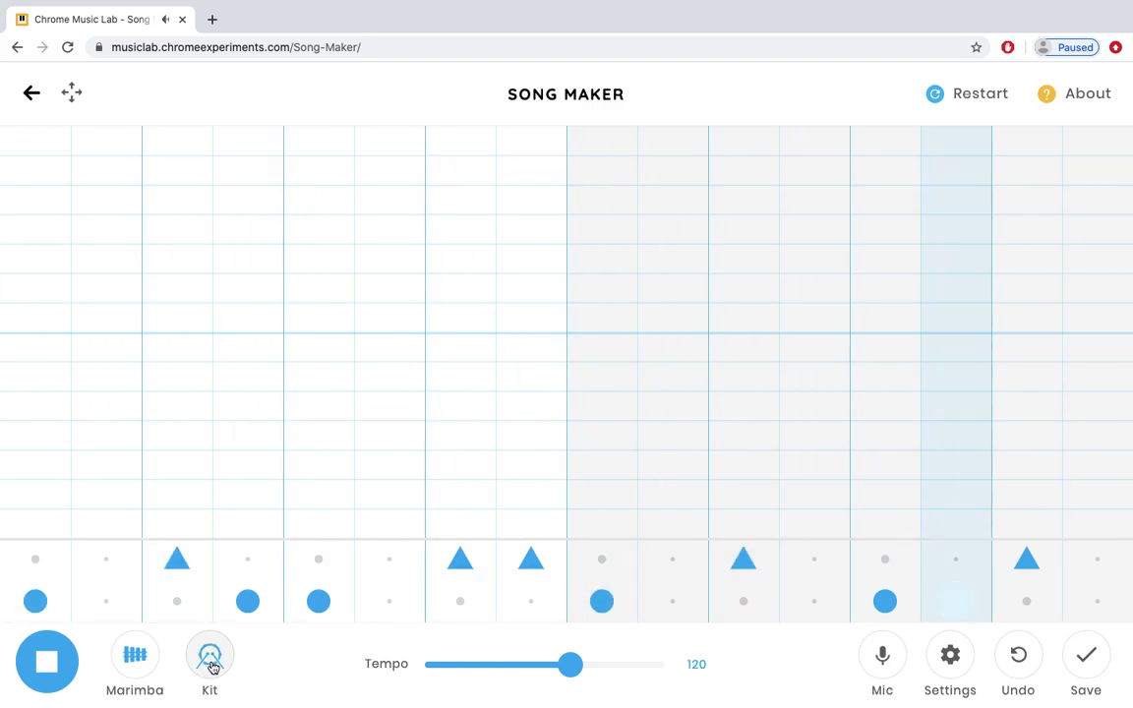
{"action": "left_click", "coordinate": [212, 666]}
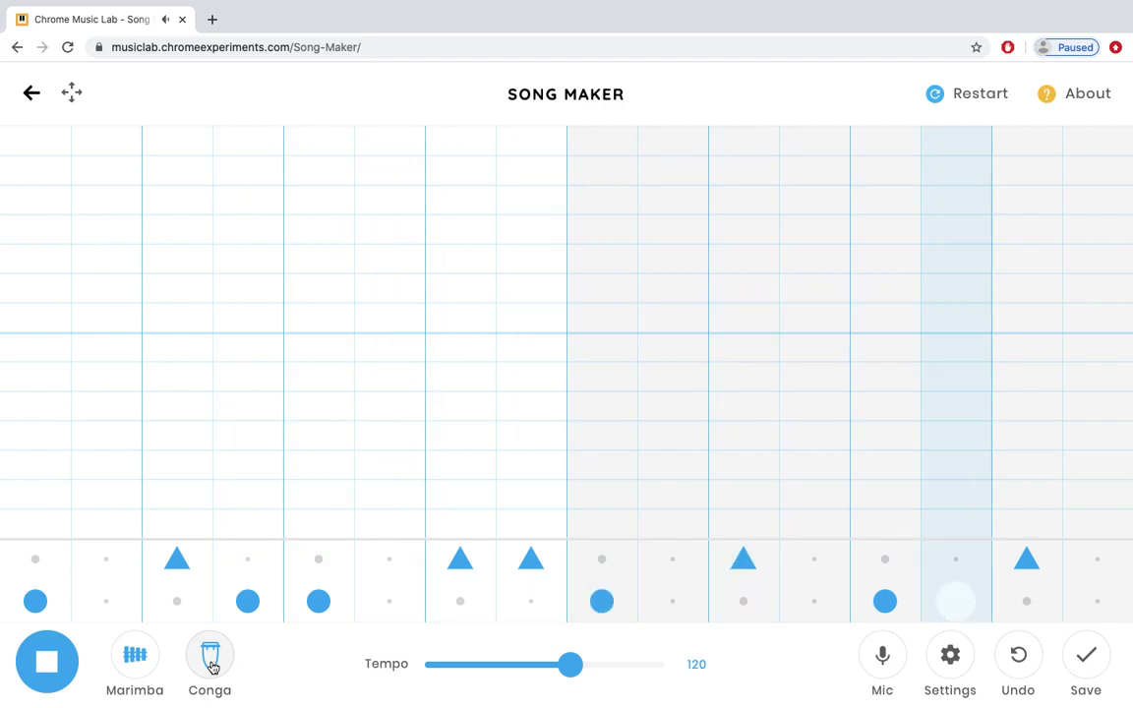
{"action": "left_click", "coordinate": [212, 666]}
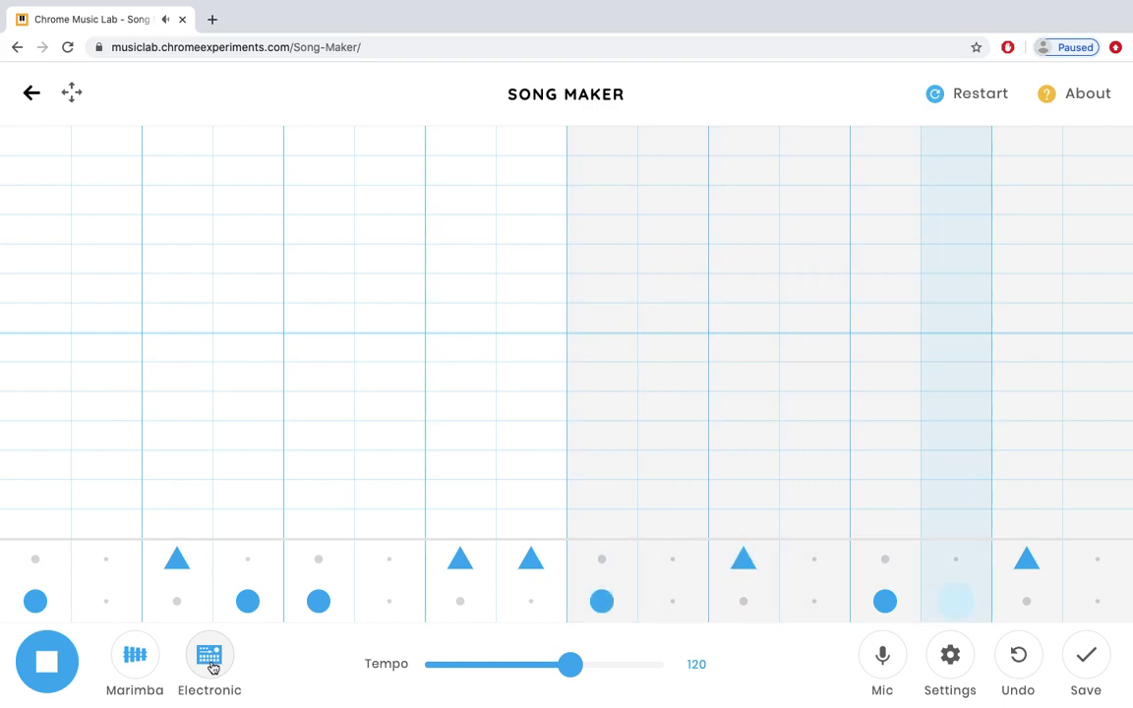
{"action": "left_click", "coordinate": [45, 670]}
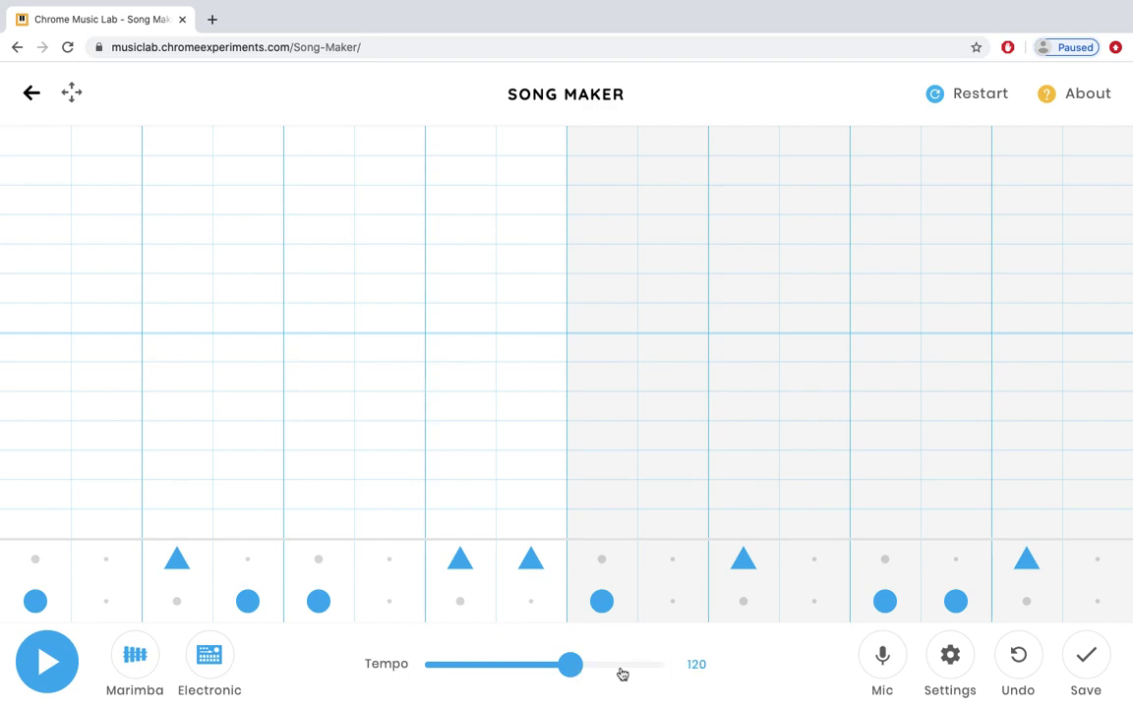
Audition the beat at tempo 194 and at 57, then set the tempo to 121.
{"action": "left_click_drag", "start_coordinate": [571, 666], "coordinate": [634, 666]}
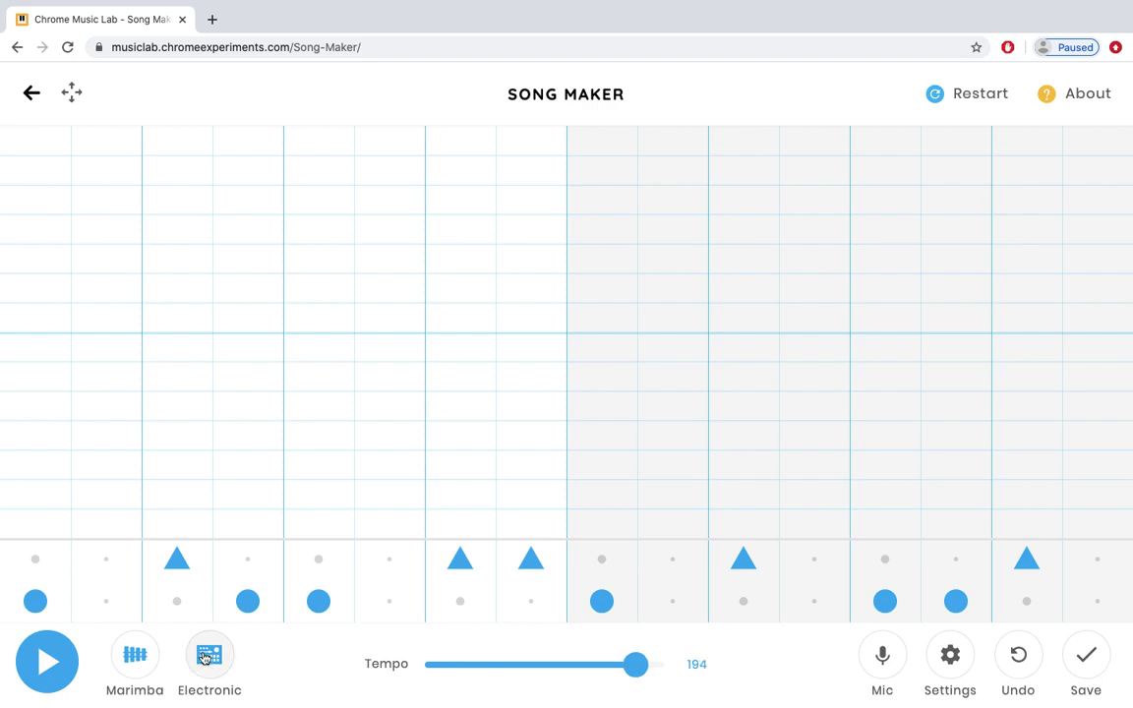
{"action": "left_click", "coordinate": [62, 667]}
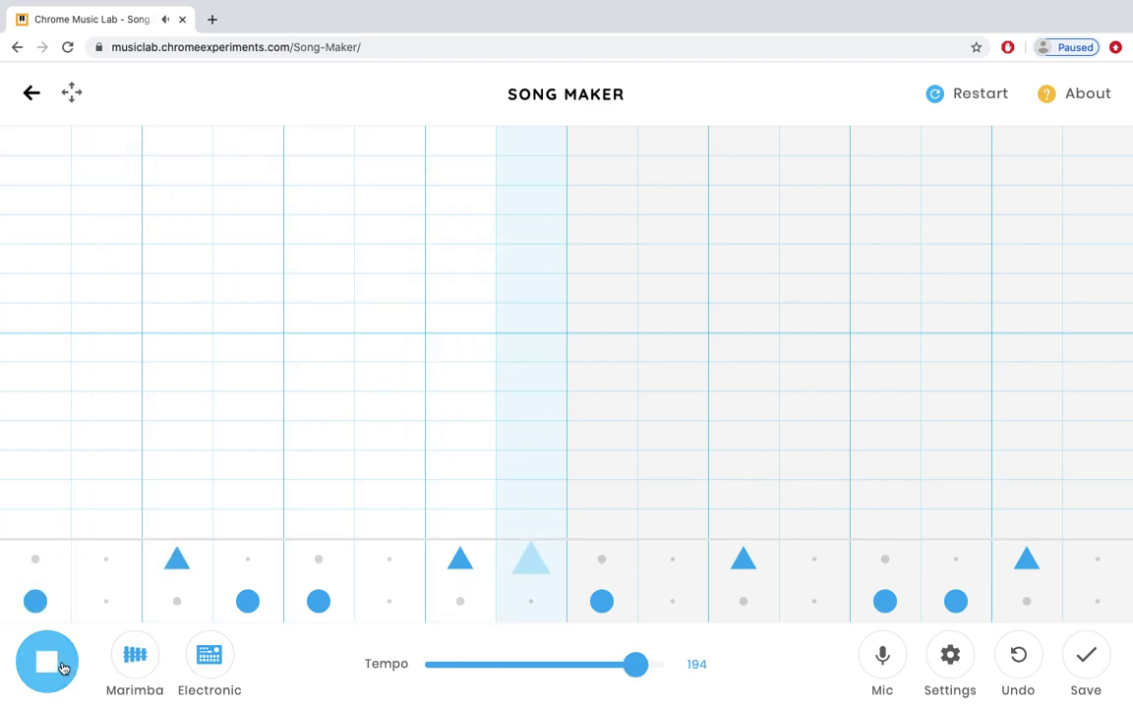
{"action": "left_click", "coordinate": [62, 666]}
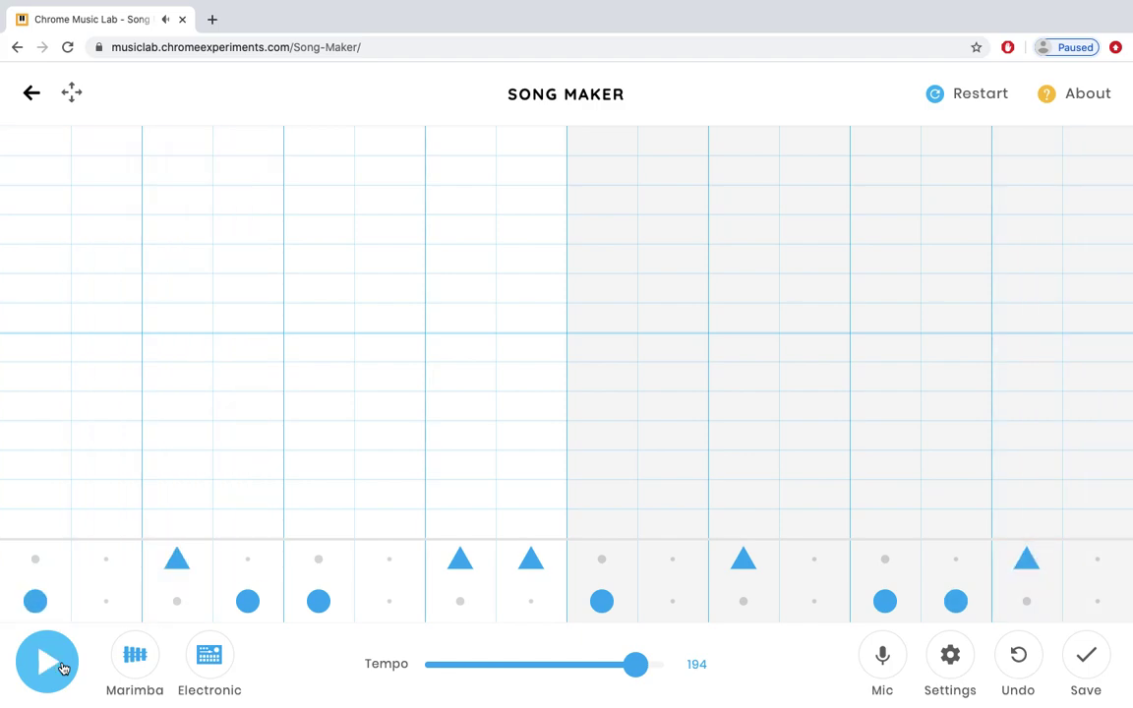
{"action": "left_click_drag", "start_coordinate": [637, 663], "coordinate": [481, 653]}
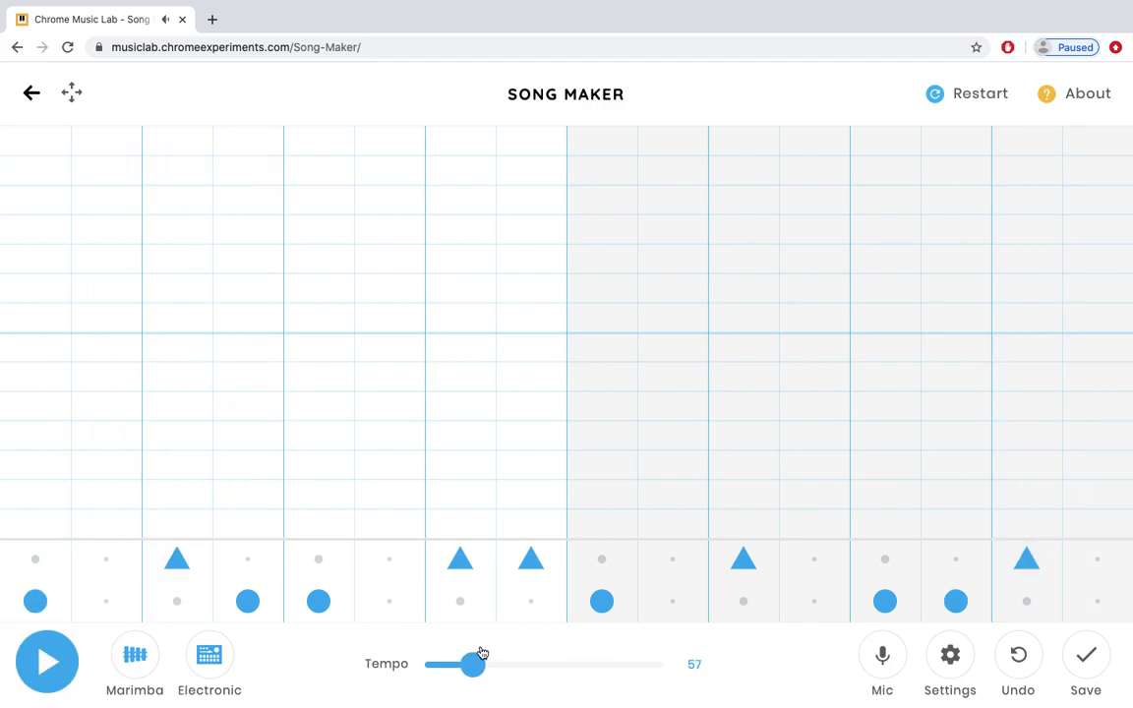
{"action": "left_click", "coordinate": [32, 660]}
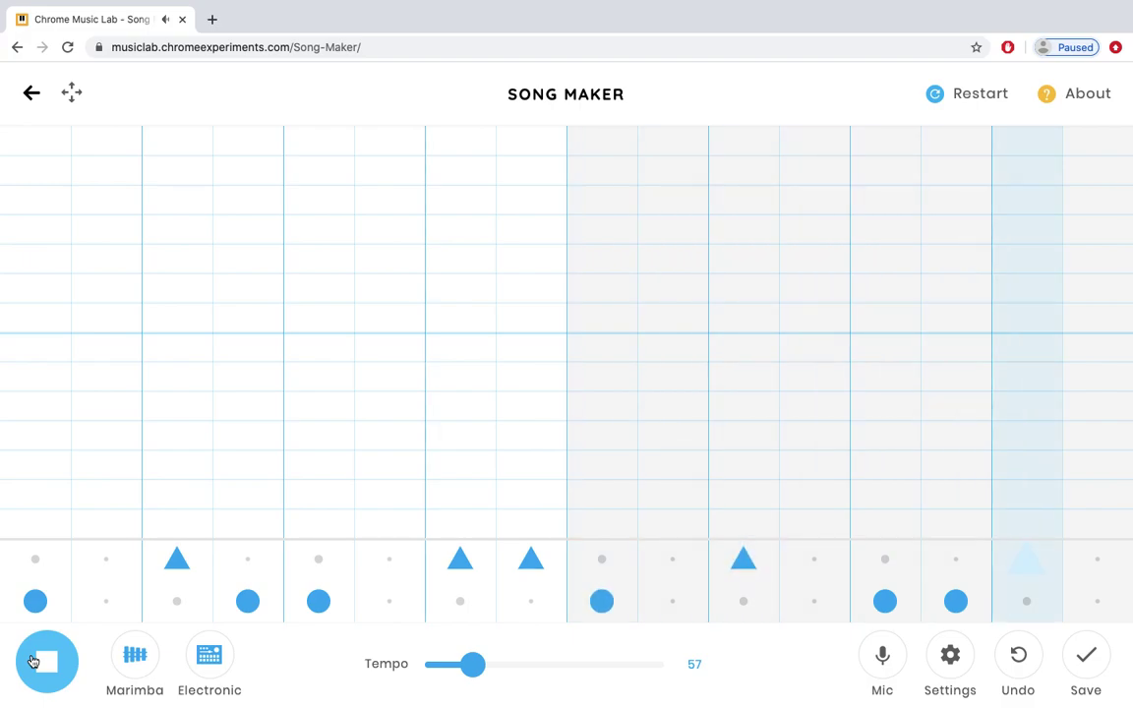
{"action": "left_click", "coordinate": [45, 660]}
{"action": "left_click_drag", "start_coordinate": [475, 670], "coordinate": [571, 672]}
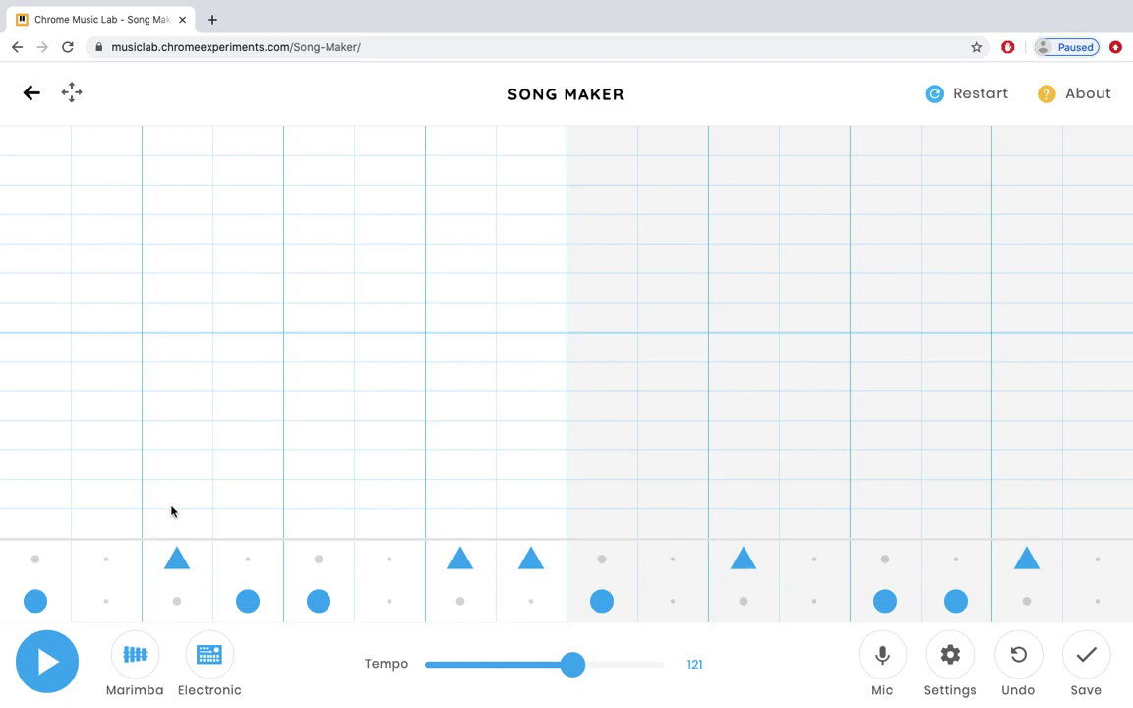
Place trial purple, green and yellow notes in columns 1, 3 and 5, then delete them.
{"action": "left_click", "coordinate": [33, 385]}
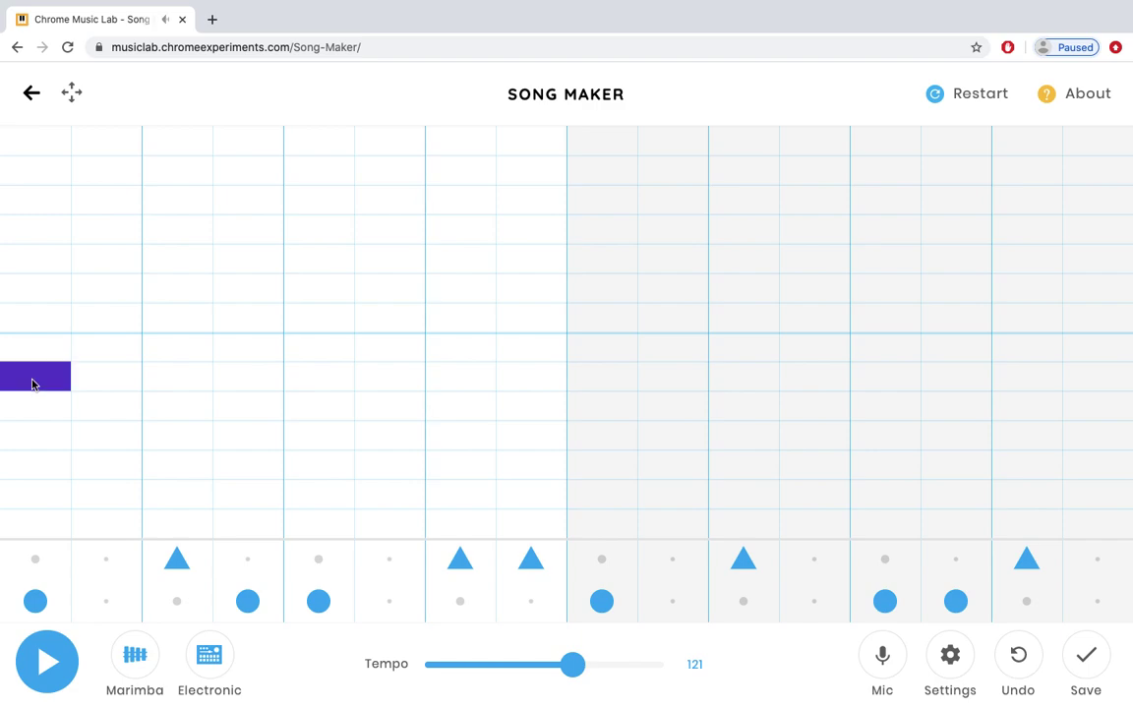
{"action": "left_click", "coordinate": [165, 411]}
{"action": "left_click", "coordinate": [310, 465]}
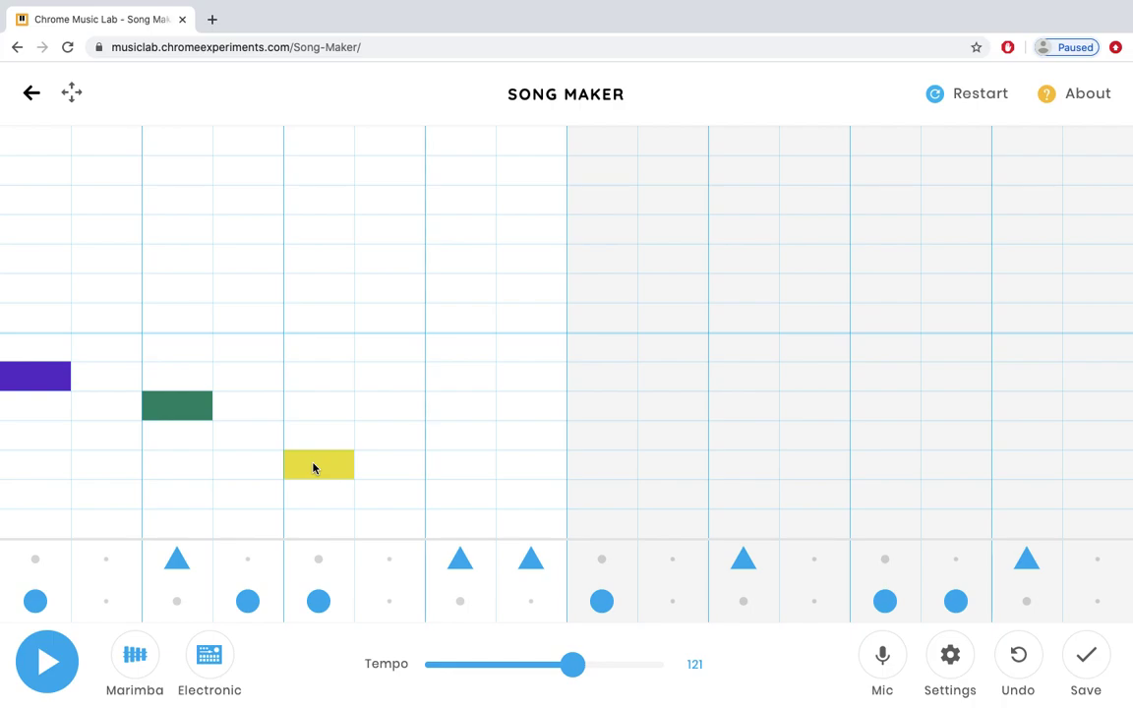
{"action": "left_click", "coordinate": [313, 468]}
{"action": "left_click", "coordinate": [193, 413]}
{"action": "left_click", "coordinate": [25, 382]}
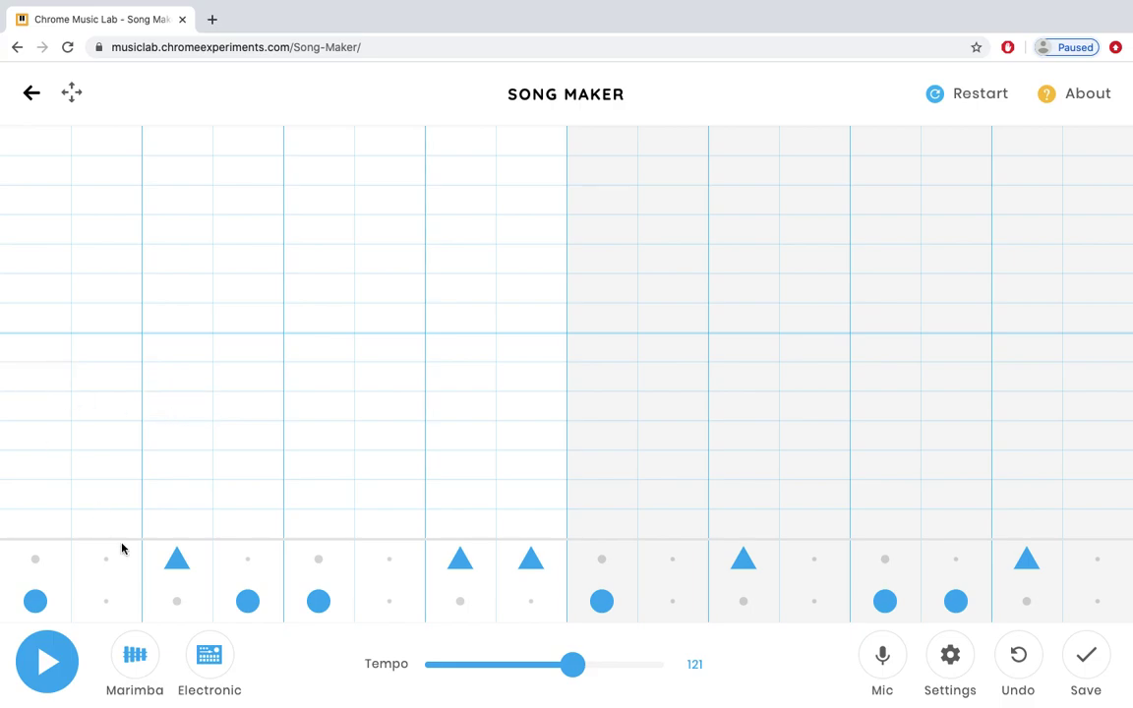
Cycle the melody instrument through Piano, Strings and Woodwind to Synth.
{"action": "left_click", "coordinate": [136, 657]}
{"action": "left_click", "coordinate": [137, 657]}
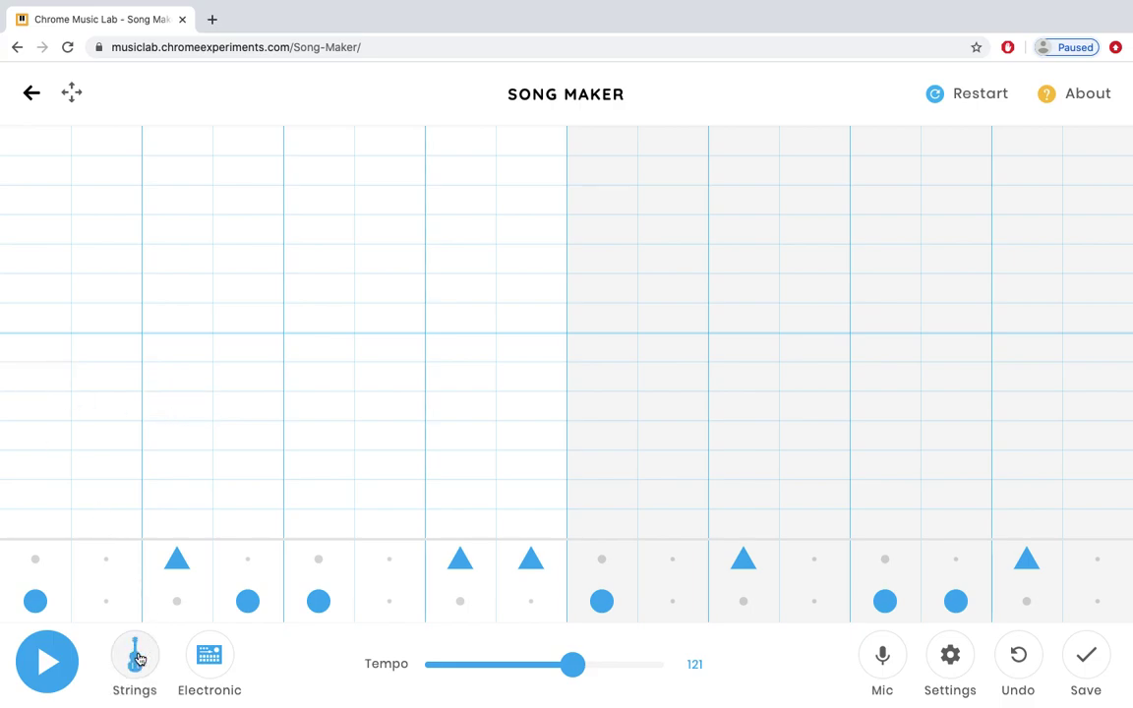
{"action": "left_click", "coordinate": [137, 657]}
{"action": "left_click", "coordinate": [137, 657]}
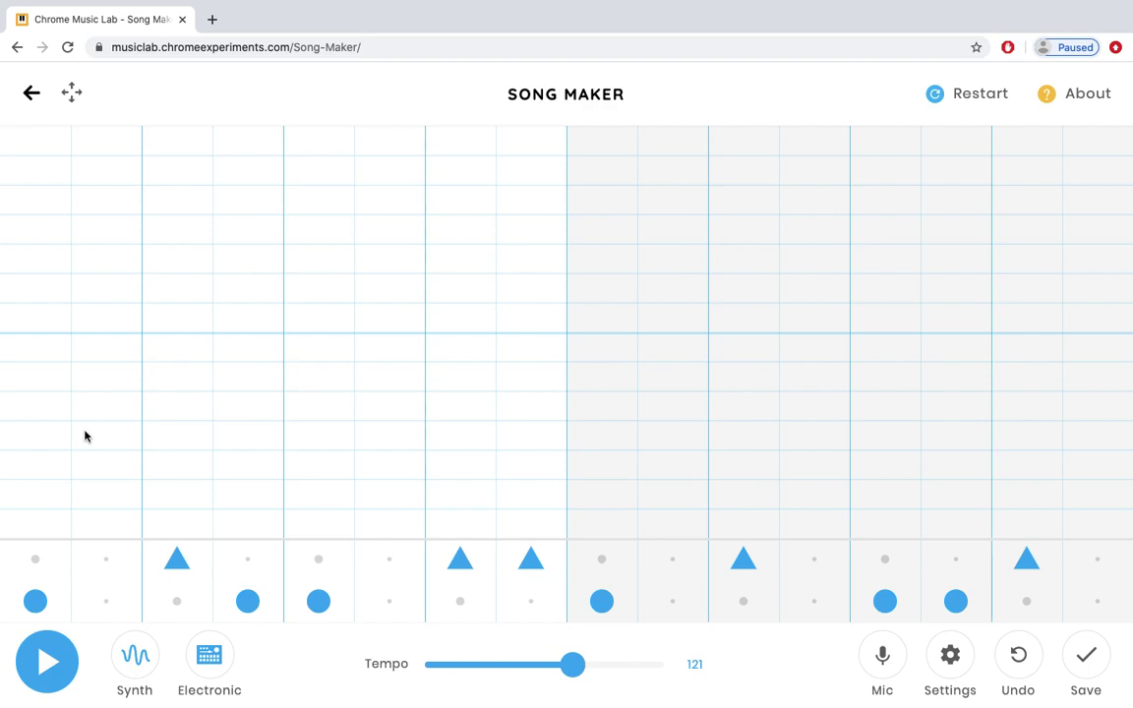
Write the descending first bar: purple, dark green, light green, orange, then a long red note in columns 7–8.
{"action": "left_click", "coordinate": [33, 386]}
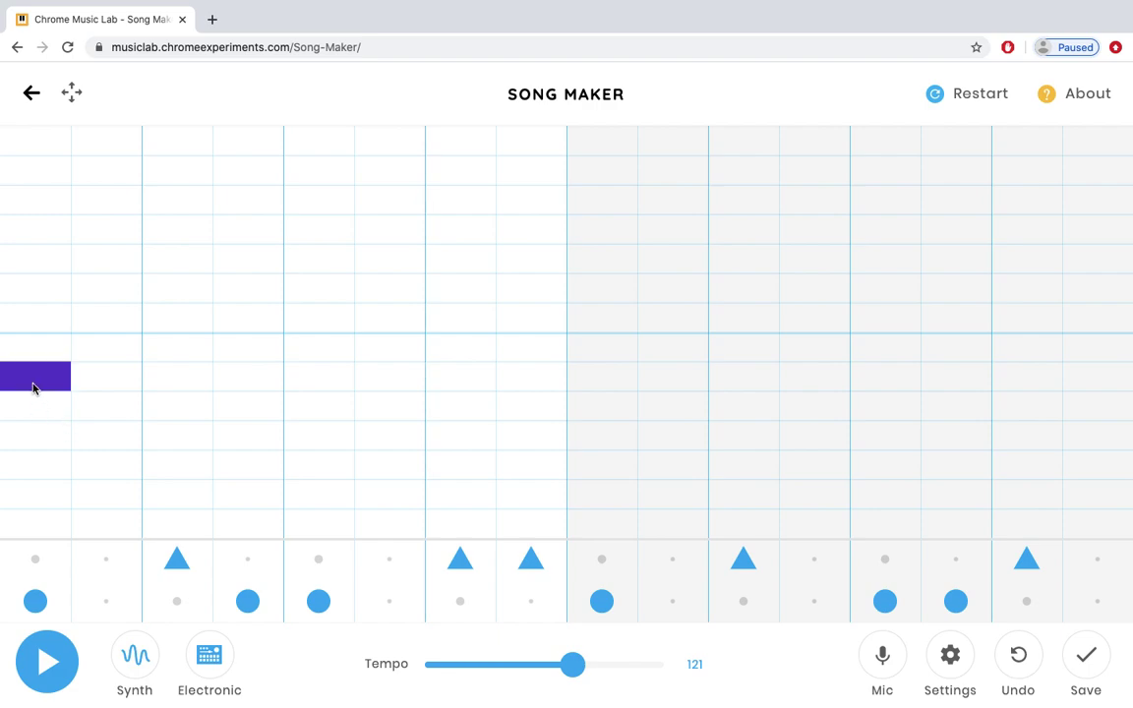
{"action": "left_click", "coordinate": [116, 415]}
{"action": "left_click", "coordinate": [115, 418]}
{"action": "left_click", "coordinate": [160, 443]}
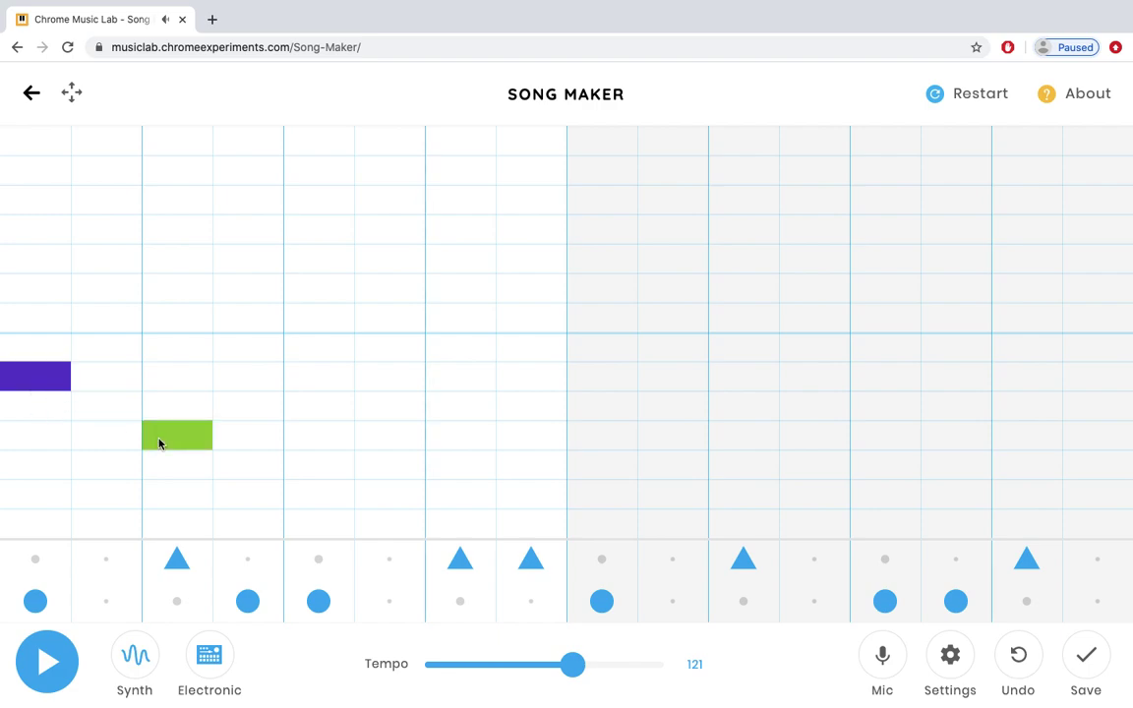
{"action": "left_click", "coordinate": [186, 437]}
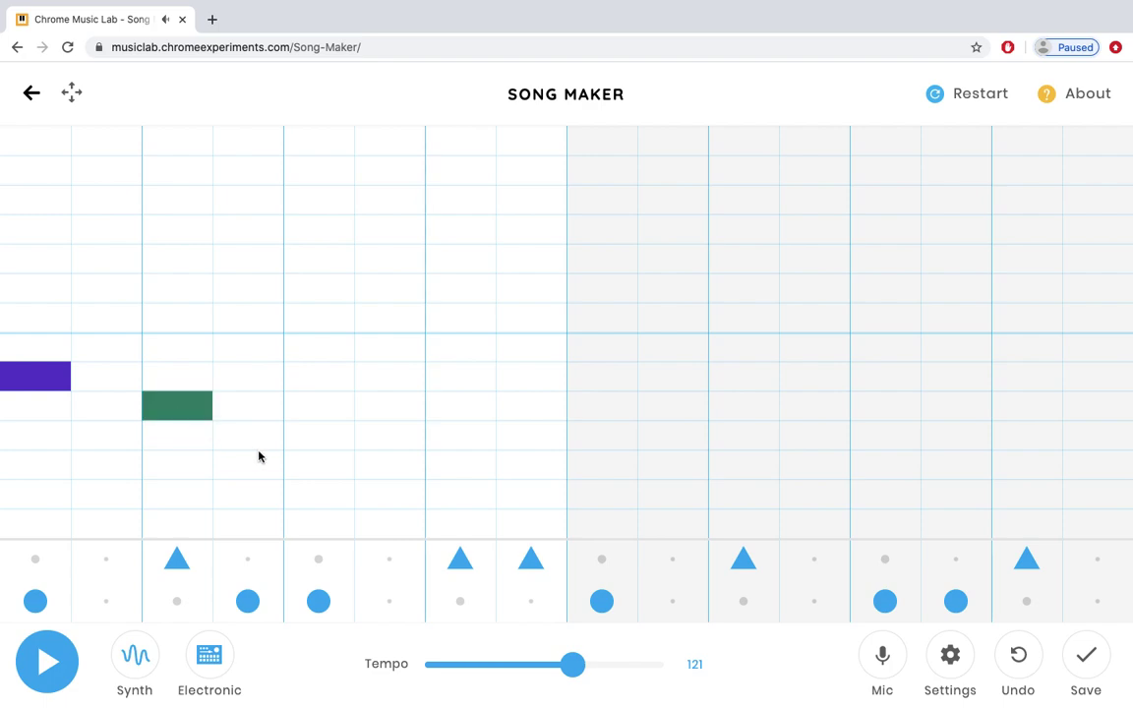
{"action": "left_click", "coordinate": [259, 445]}
{"action": "left_click", "coordinate": [315, 499]}
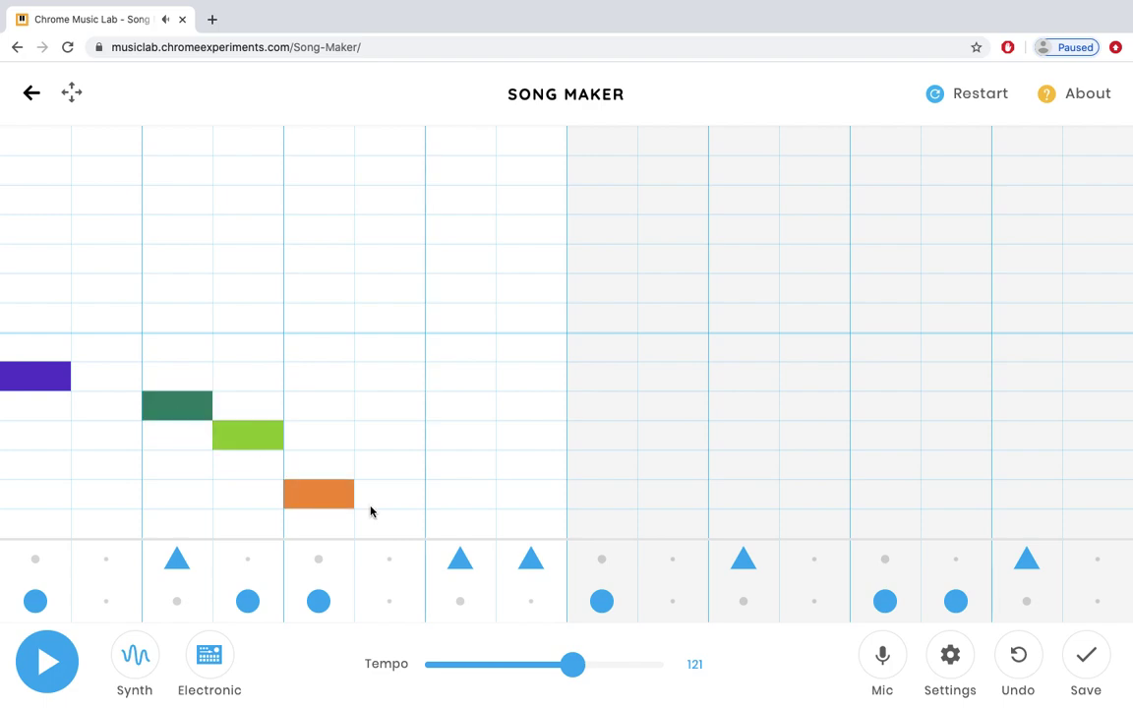
{"action": "left_click", "coordinate": [449, 526]}
{"action": "left_click", "coordinate": [523, 536]}
Add rising bar-two notes: yellow in column 10, green in 11, purple in 13–14, green in 15.
{"action": "left_click", "coordinate": [659, 466]}
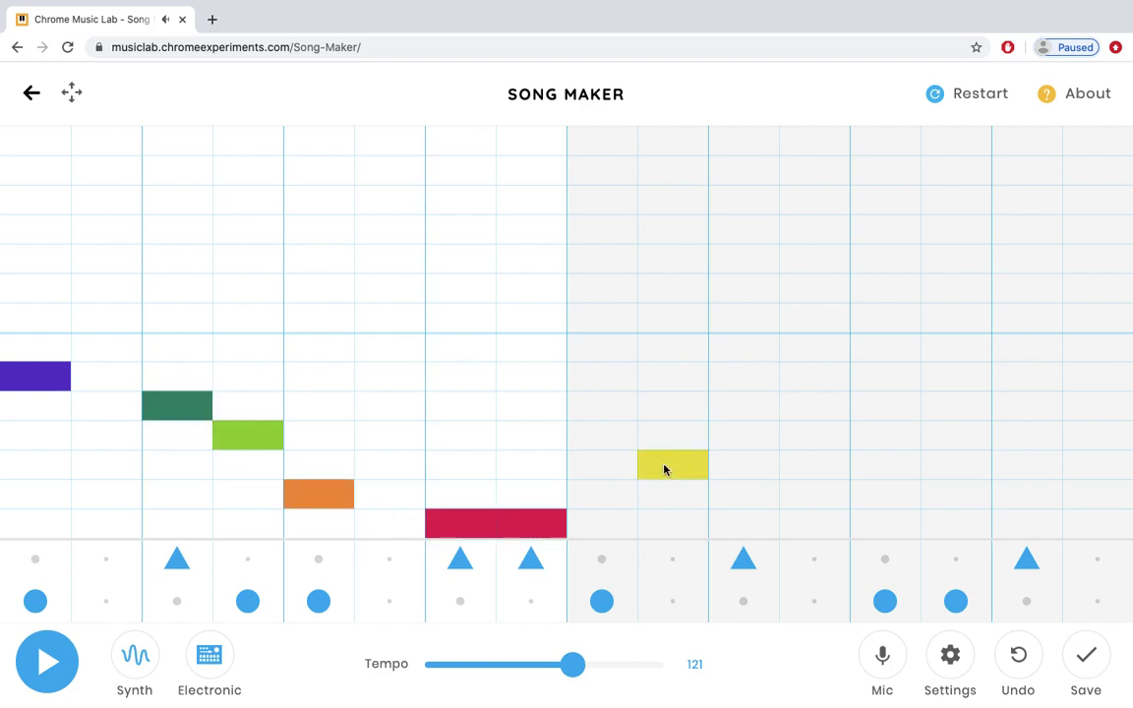
{"action": "left_click", "coordinate": [757, 414]}
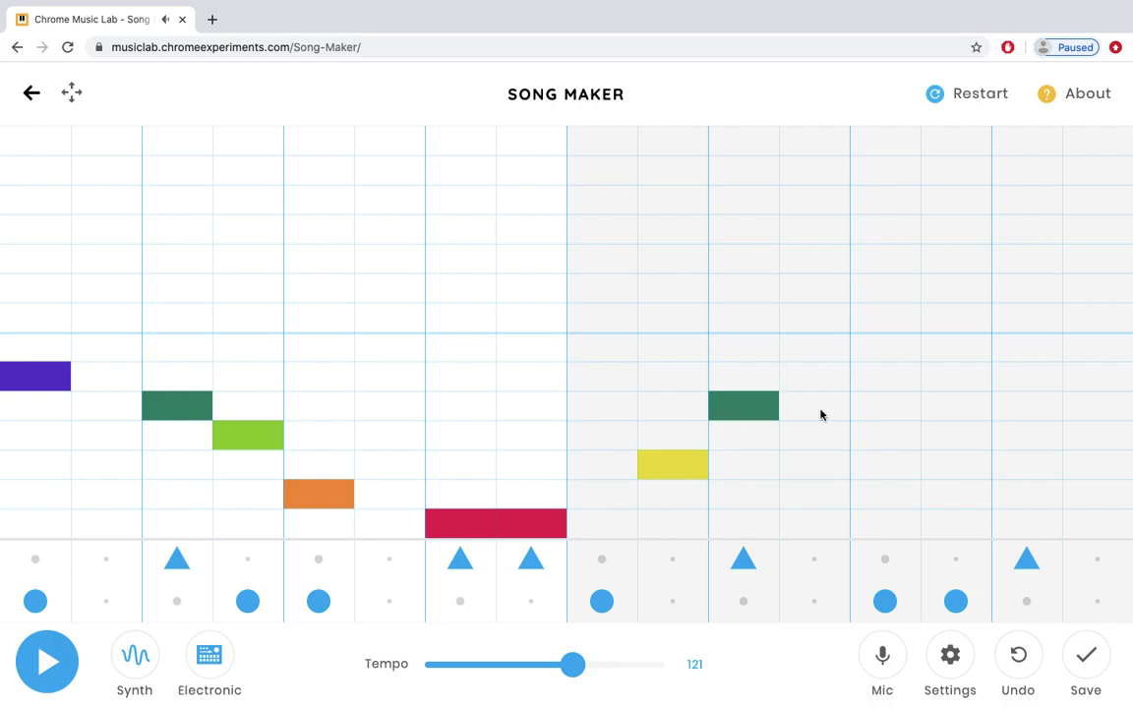
{"action": "left_click", "coordinate": [885, 384]}
{"action": "left_click", "coordinate": [969, 386]}
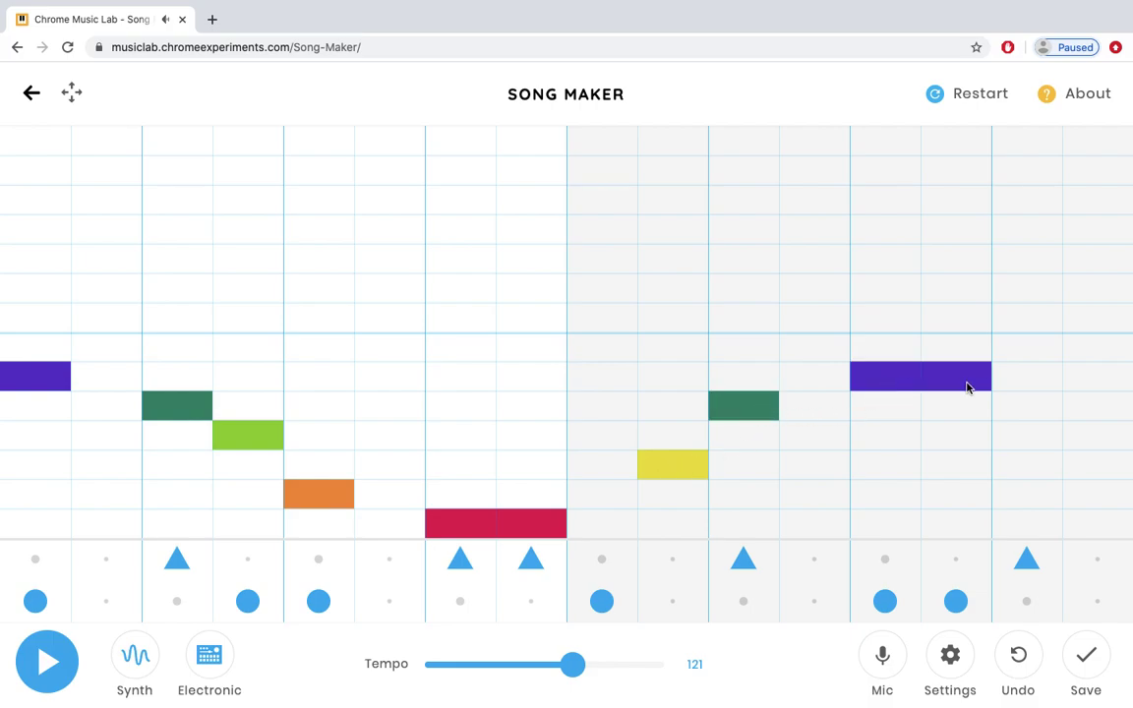
{"action": "left_click", "coordinate": [1013, 465]}
{"action": "left_click", "coordinate": [1014, 463]}
{"action": "left_click", "coordinate": [1012, 436]}
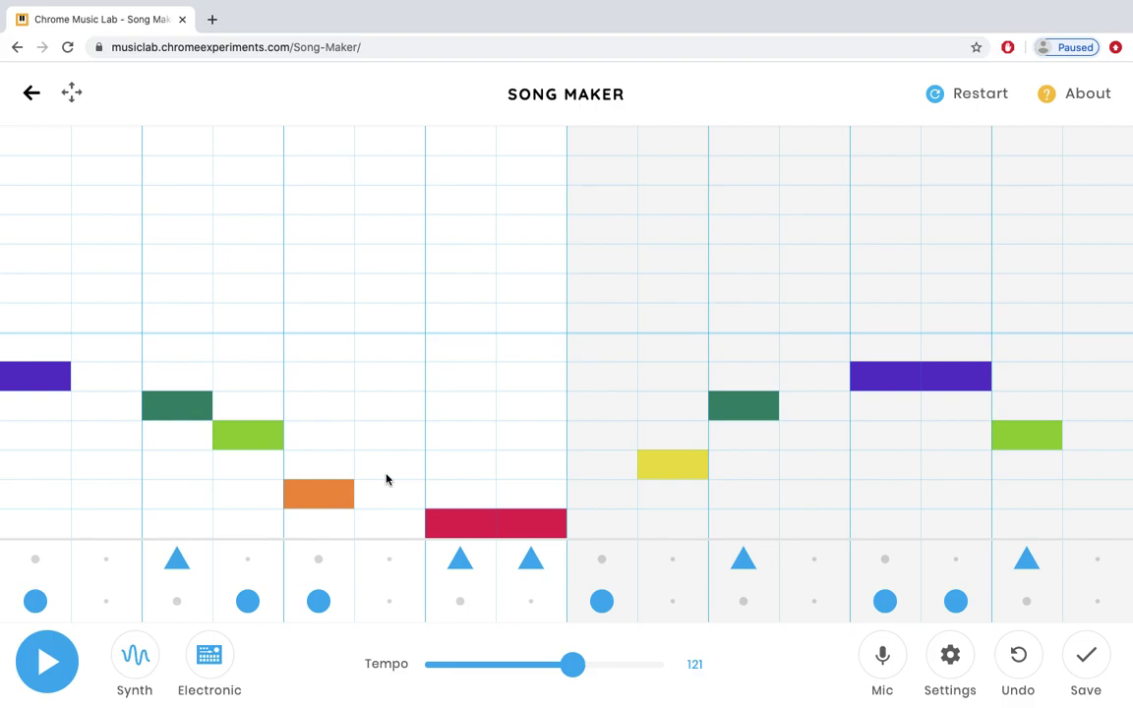
{"action": "left_click", "coordinate": [48, 669]}
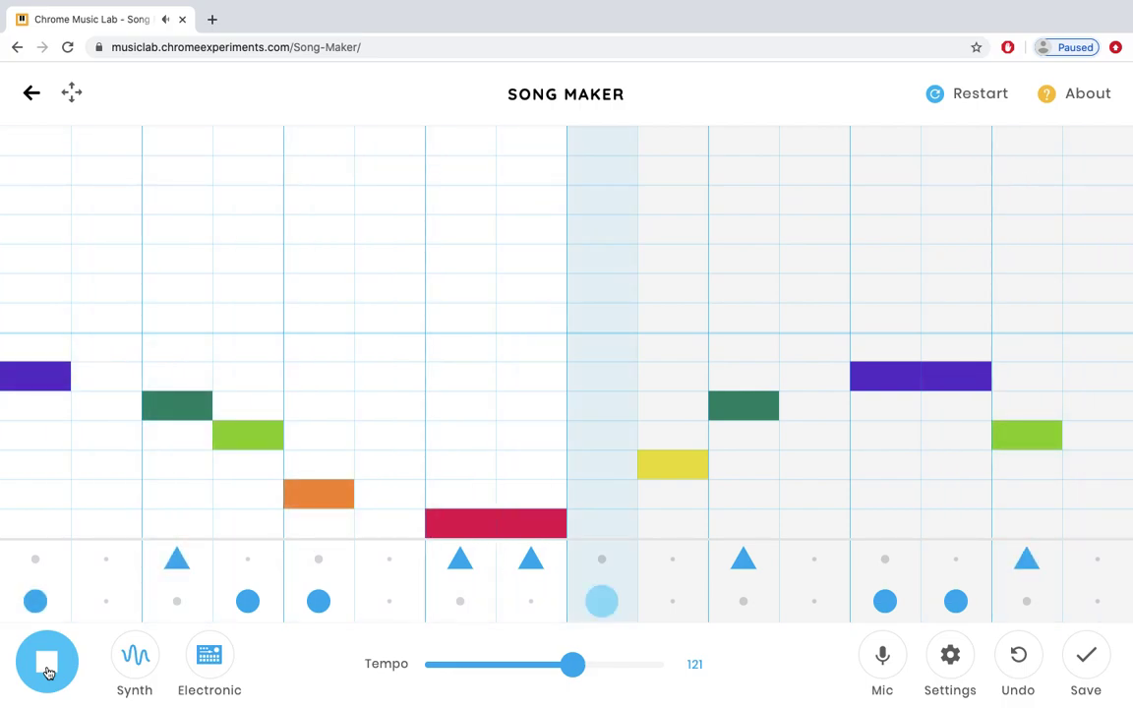
{"action": "left_click", "coordinate": [48, 671]}
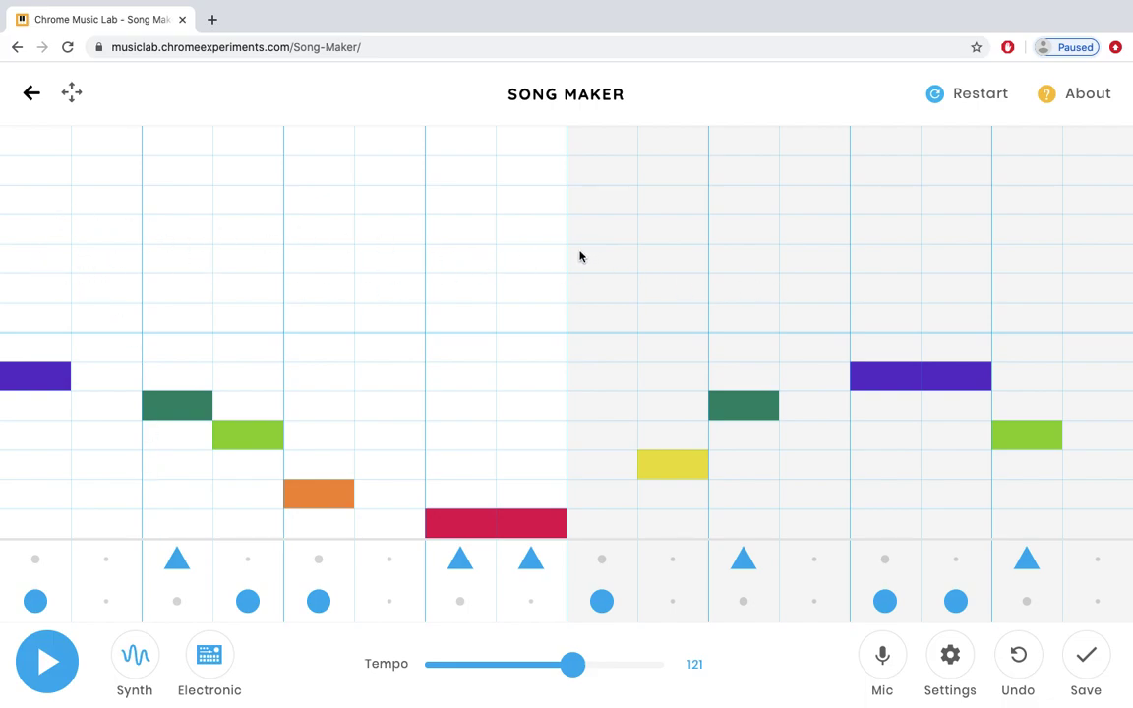
Add a high green note across columns 1–2, a purple note in column 5 and a yellow in column 7.
{"action": "left_click", "coordinate": [34, 265]}
{"action": "left_click", "coordinate": [36, 260]}
{"action": "left_click", "coordinate": [30, 234]}
{"action": "left_click", "coordinate": [114, 229]}
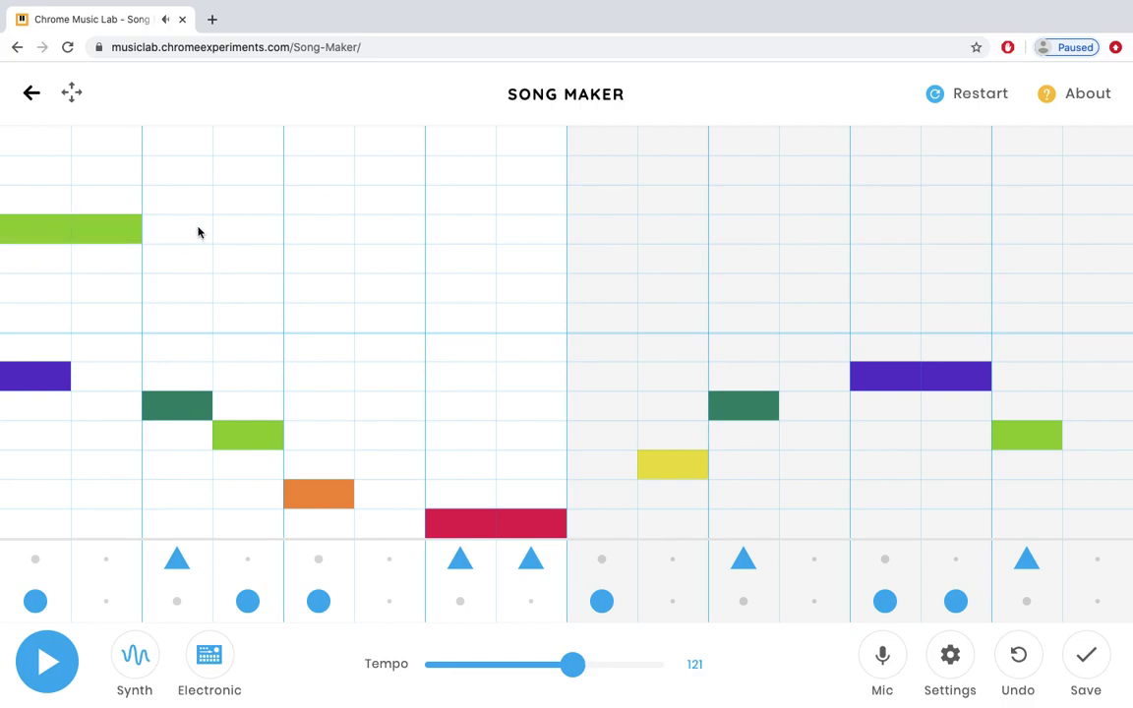
{"action": "left_click", "coordinate": [303, 204]}
{"action": "left_click", "coordinate": [346, 198]}
{"action": "left_click", "coordinate": [328, 175]}
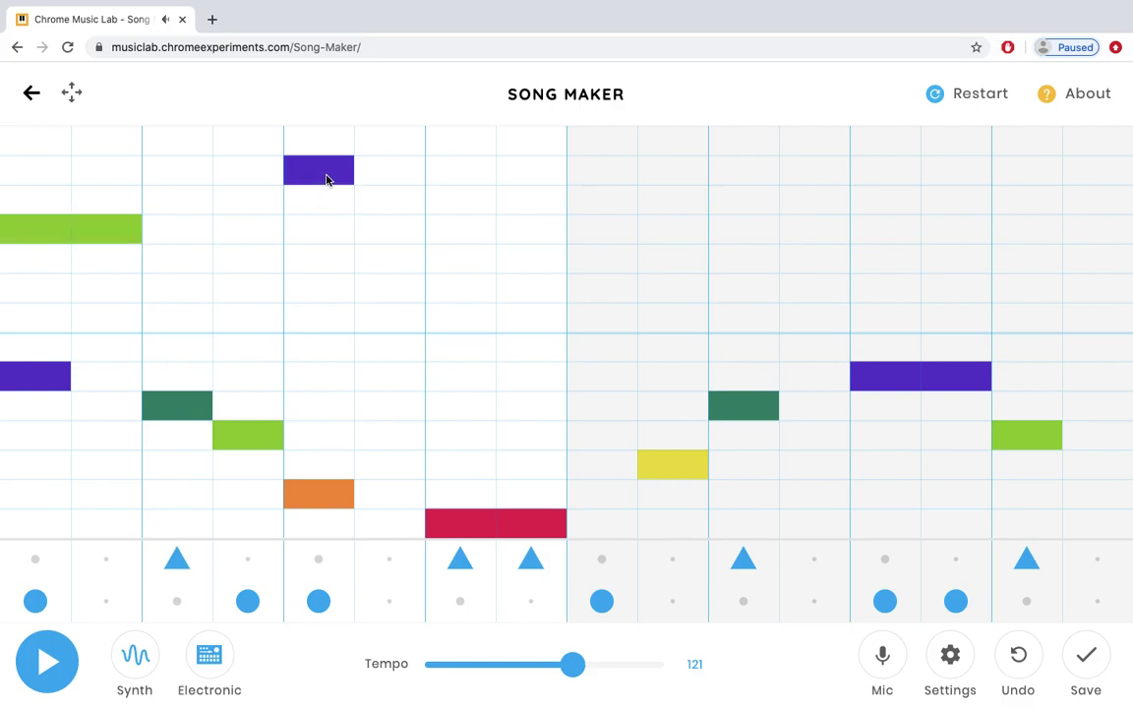
{"action": "left_click", "coordinate": [457, 263]}
Try an orange note across columns 9–10 and a red note in column 9, then remove both.
{"action": "left_click_drag", "start_coordinate": [576, 289], "coordinate": [671, 298]}
{"action": "key", "text": "space"}
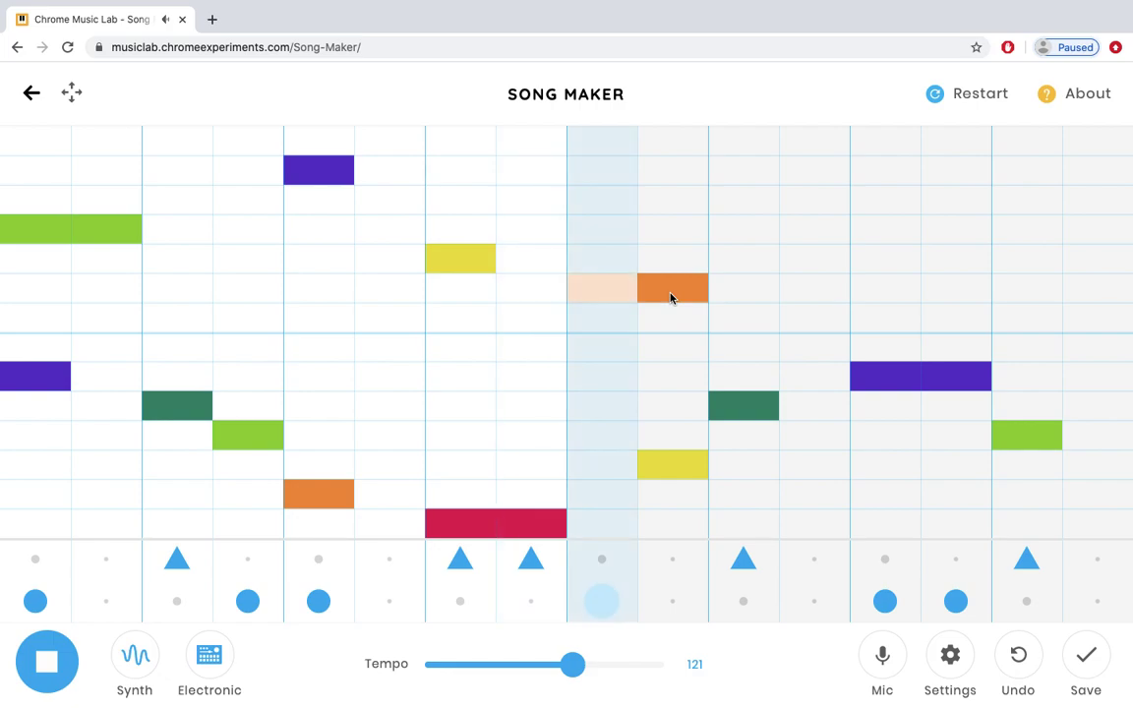
{"action": "key", "text": "space"}
{"action": "left_click_drag", "start_coordinate": [671, 298], "coordinate": [605, 299]}
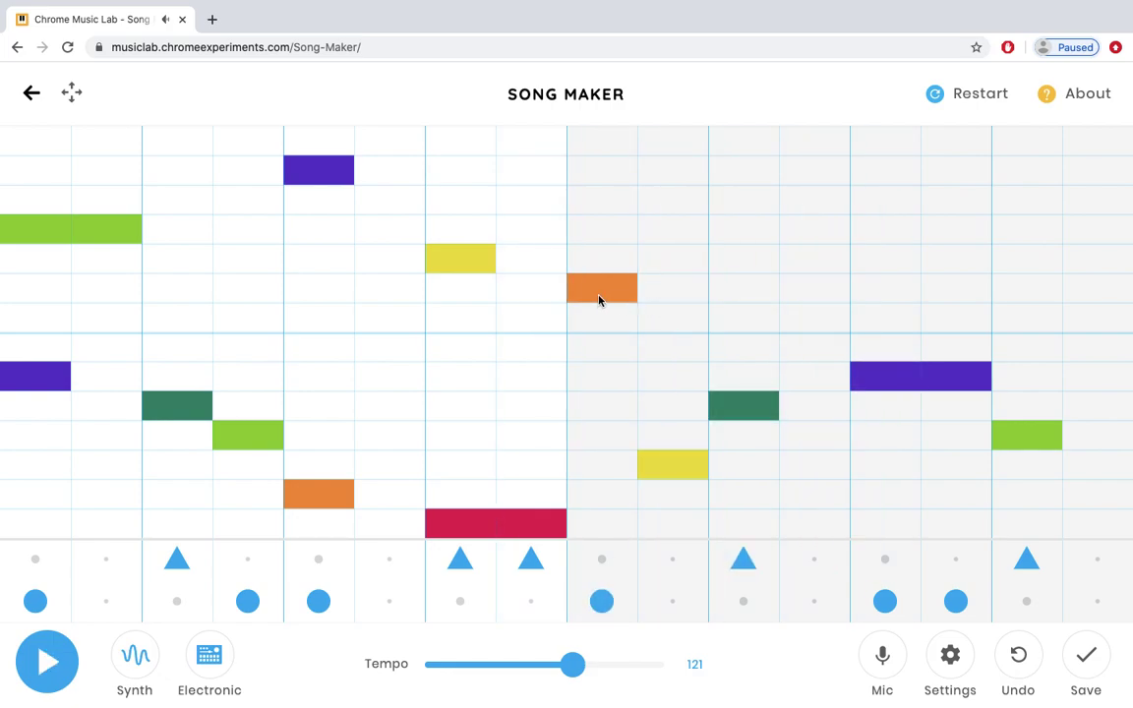
{"action": "left_click", "coordinate": [598, 300]}
{"action": "left_click", "coordinate": [599, 316]}
{"action": "left_click", "coordinate": [602, 316]}
Add a long high purple note, a yellow note and two green notes in bar two, then play.
{"action": "left_click_drag", "start_coordinate": [604, 177], "coordinate": [658, 177]}
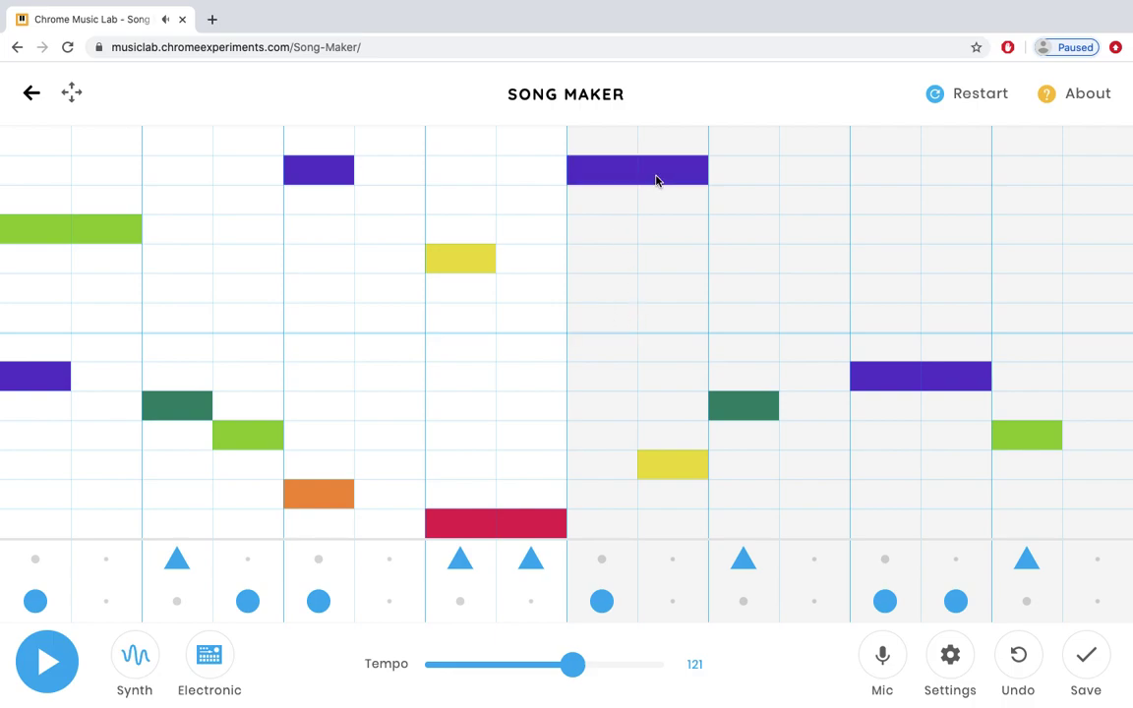
{"action": "left_click", "coordinate": [812, 273]}
{"action": "left_click", "coordinate": [935, 235]}
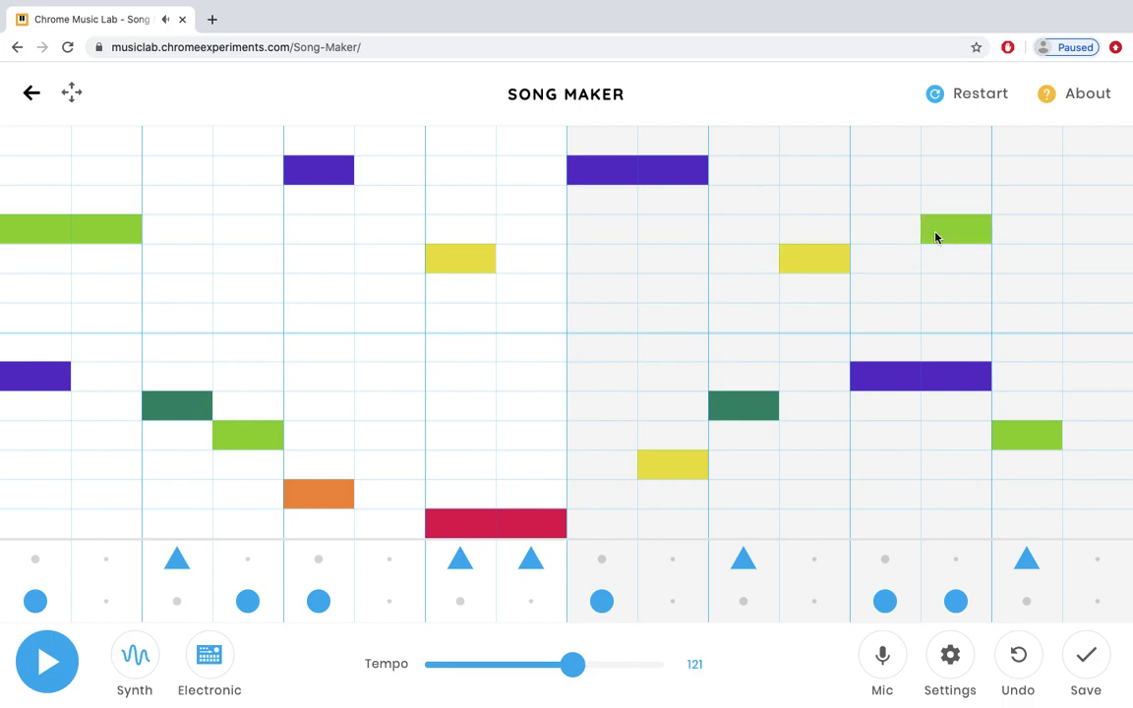
{"action": "left_click", "coordinate": [1035, 236]}
{"action": "left_click", "coordinate": [45, 665]}
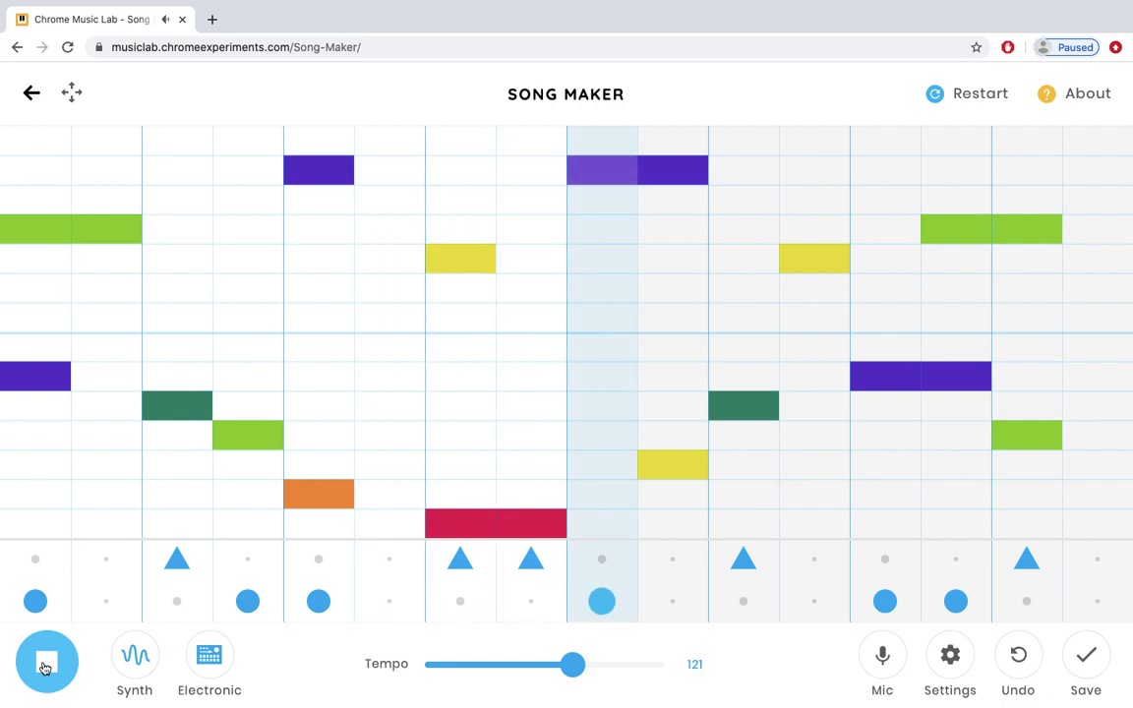
{"action": "left_click", "coordinate": [44, 667]}
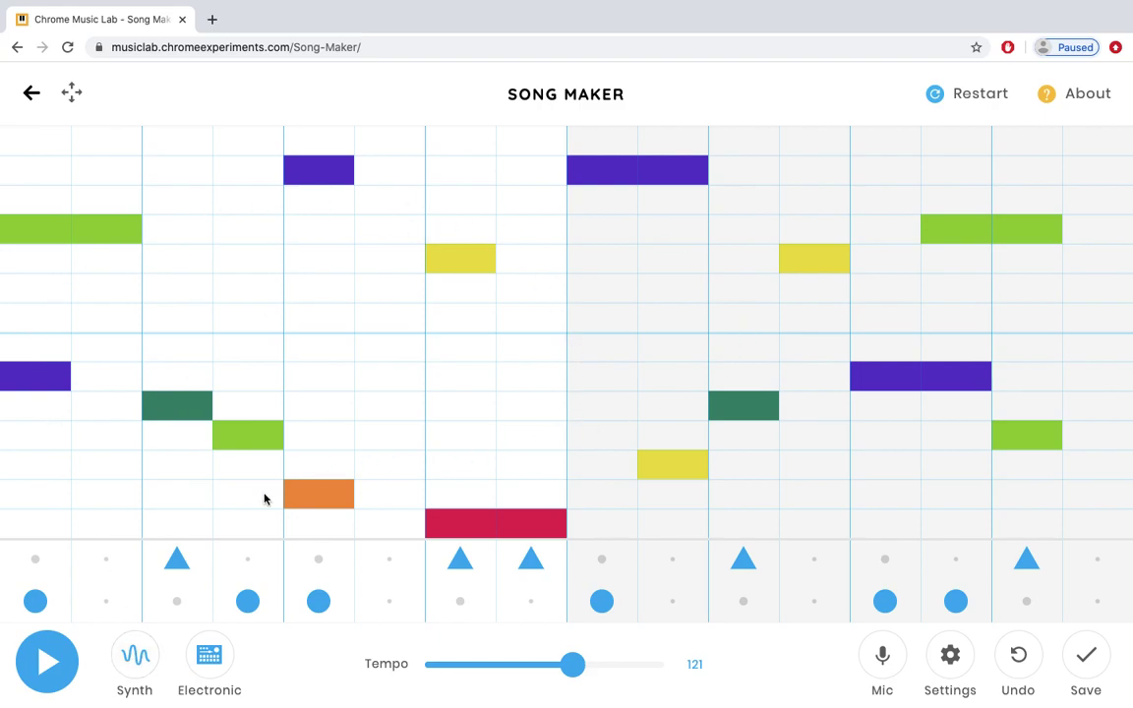
{"action": "left_click", "coordinate": [138, 662]}
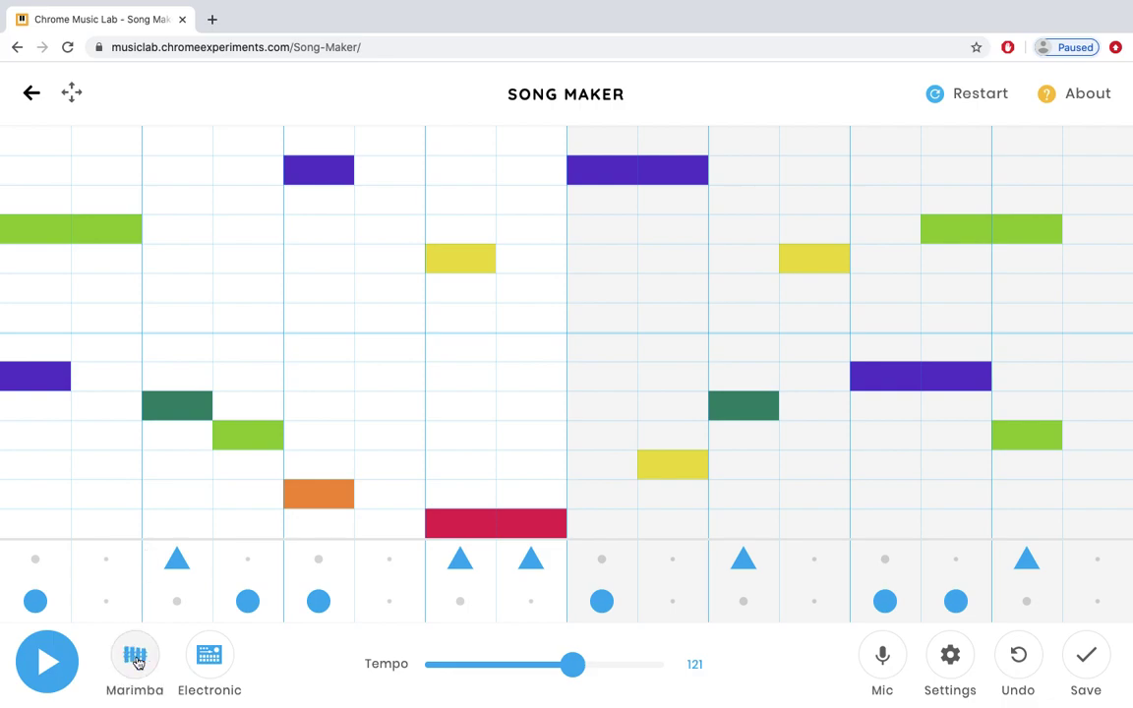
{"action": "left_click", "coordinate": [57, 668]}
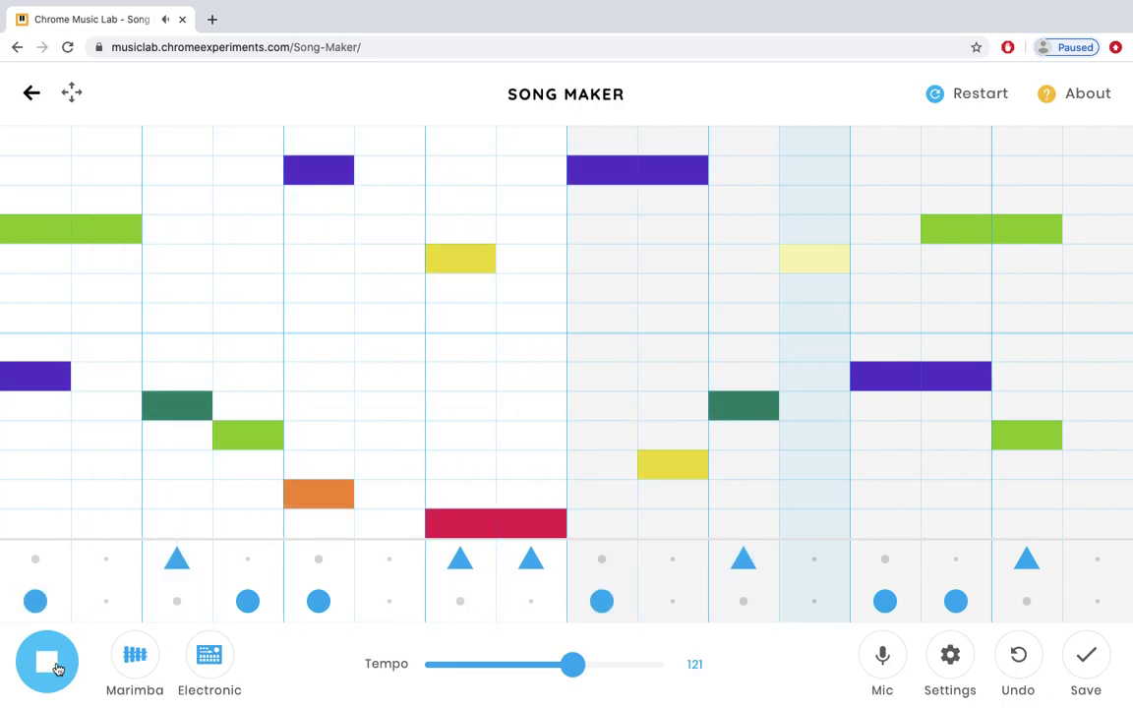
{"action": "left_click", "coordinate": [57, 669]}
{"action": "left_click", "coordinate": [134, 671]}
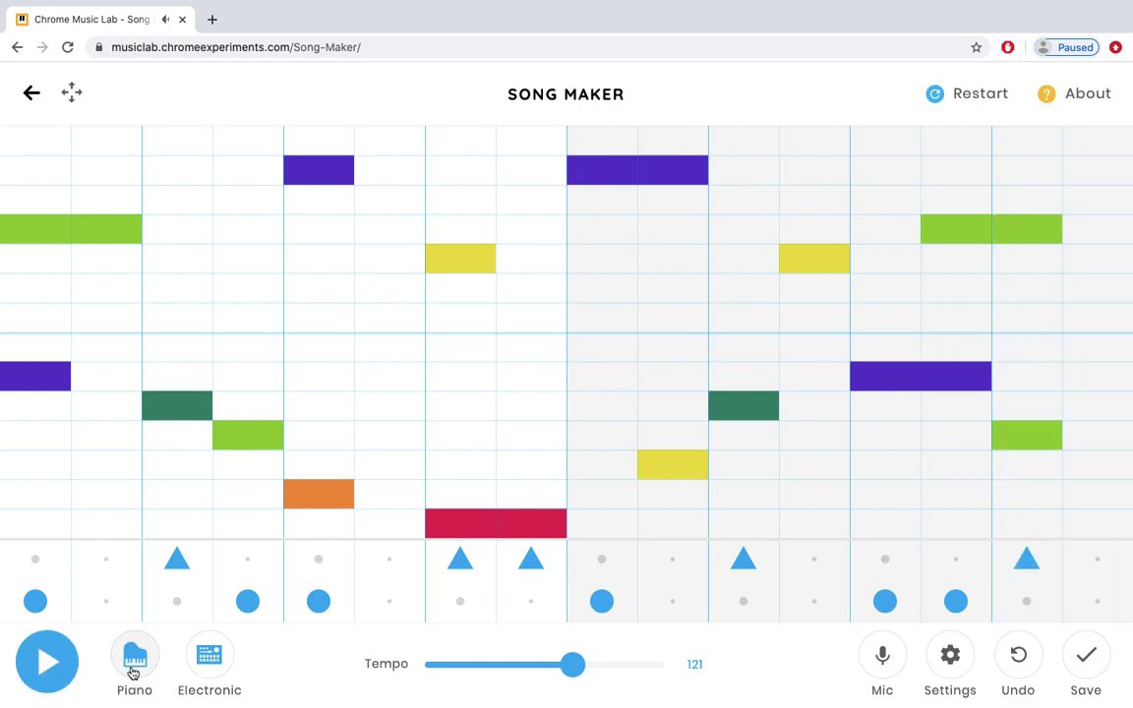
{"action": "left_click", "coordinate": [57, 672]}
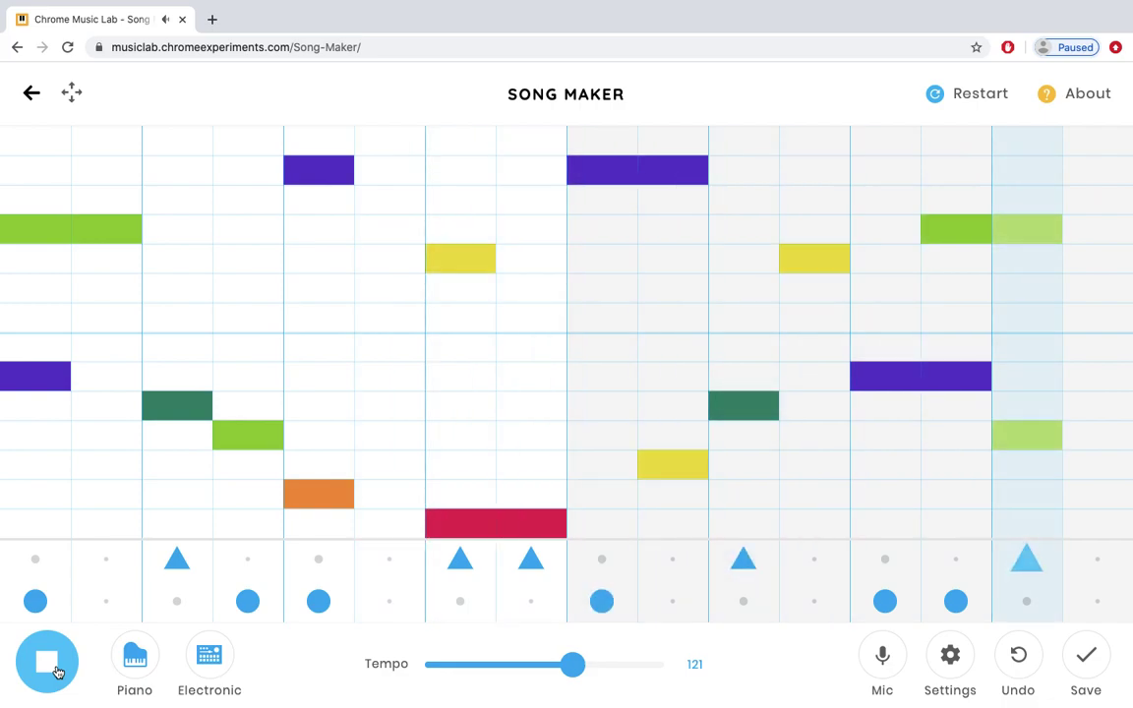
{"action": "left_click", "coordinate": [57, 671]}
{"action": "left_click", "coordinate": [135, 669]}
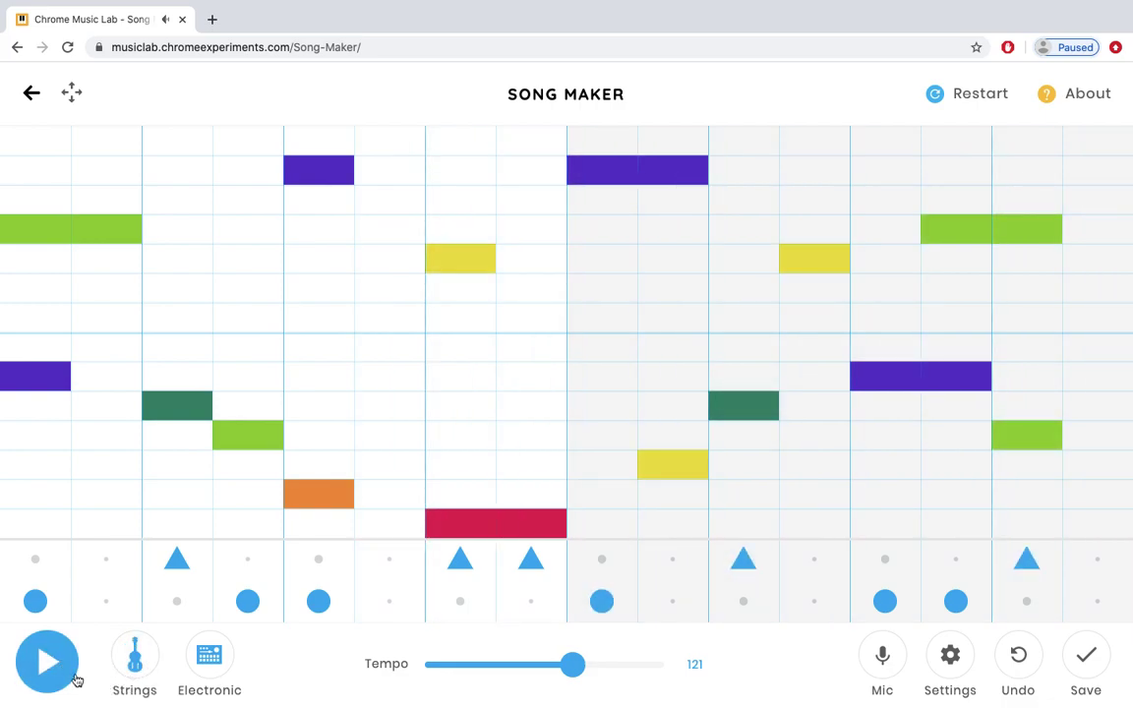
{"action": "left_click", "coordinate": [47, 662]}
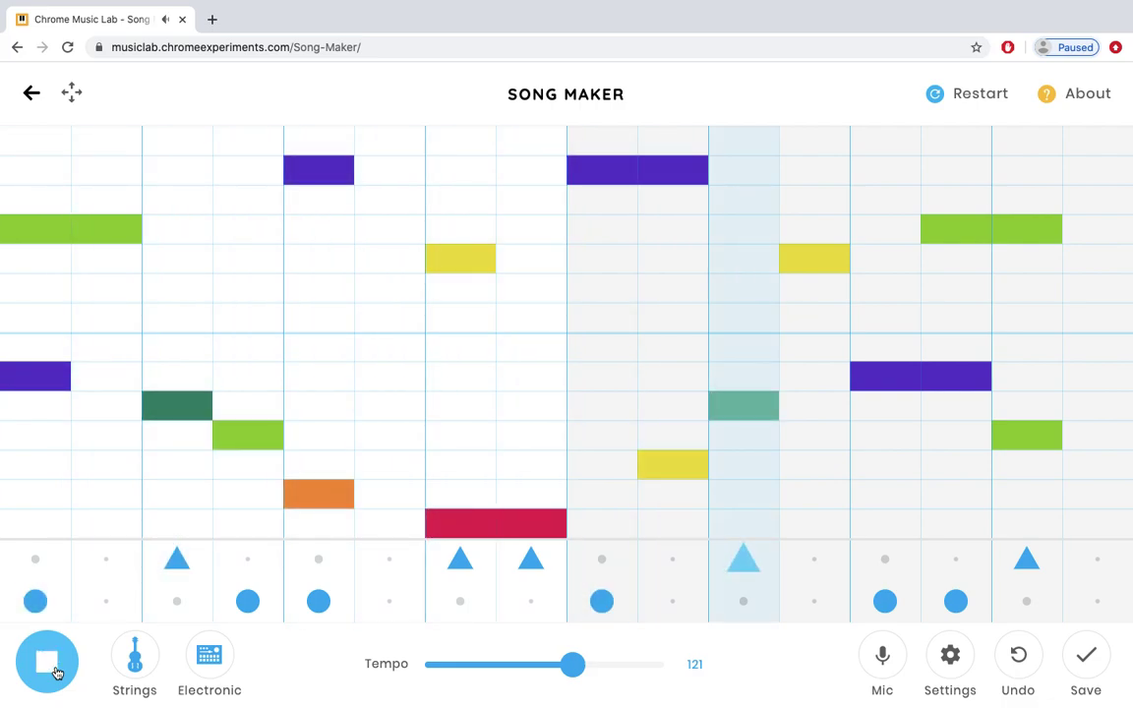
{"action": "left_click", "coordinate": [56, 672]}
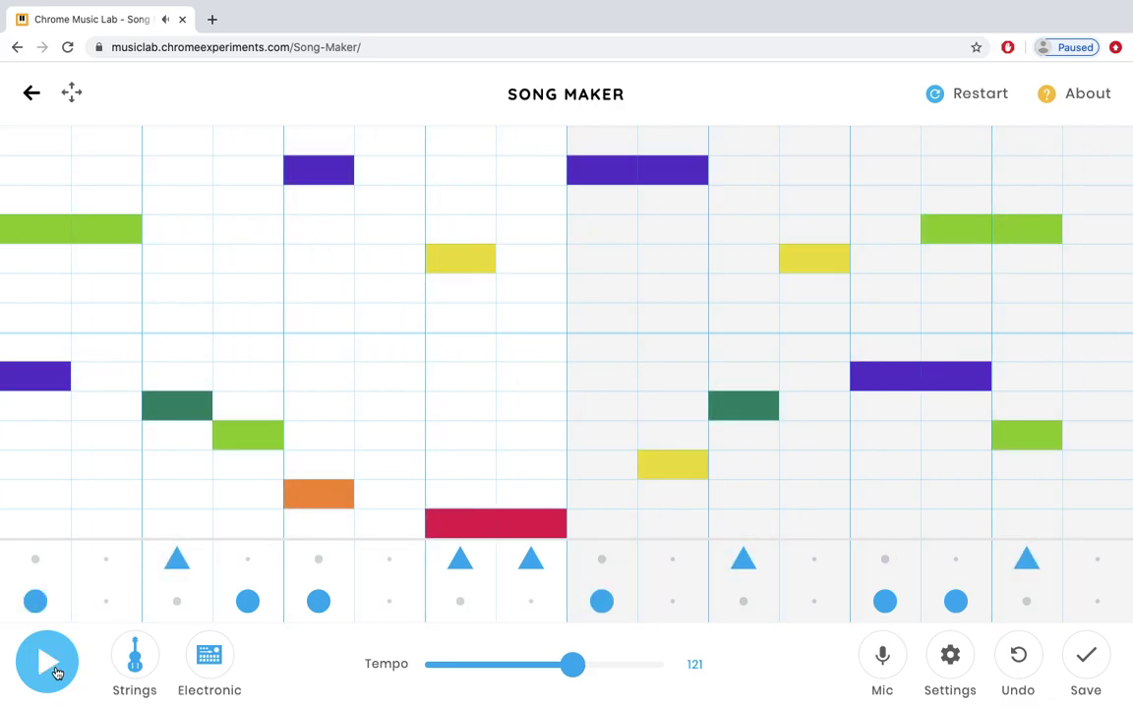
{"action": "left_click", "coordinate": [135, 656]}
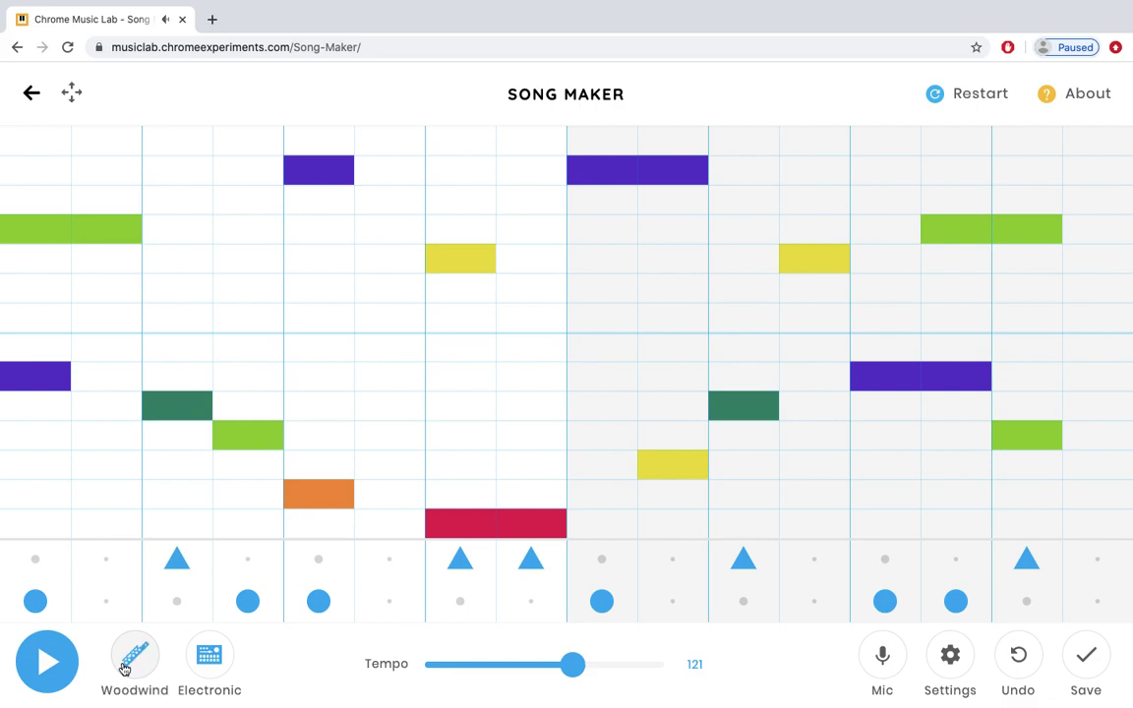
{"action": "left_click", "coordinate": [56, 666]}
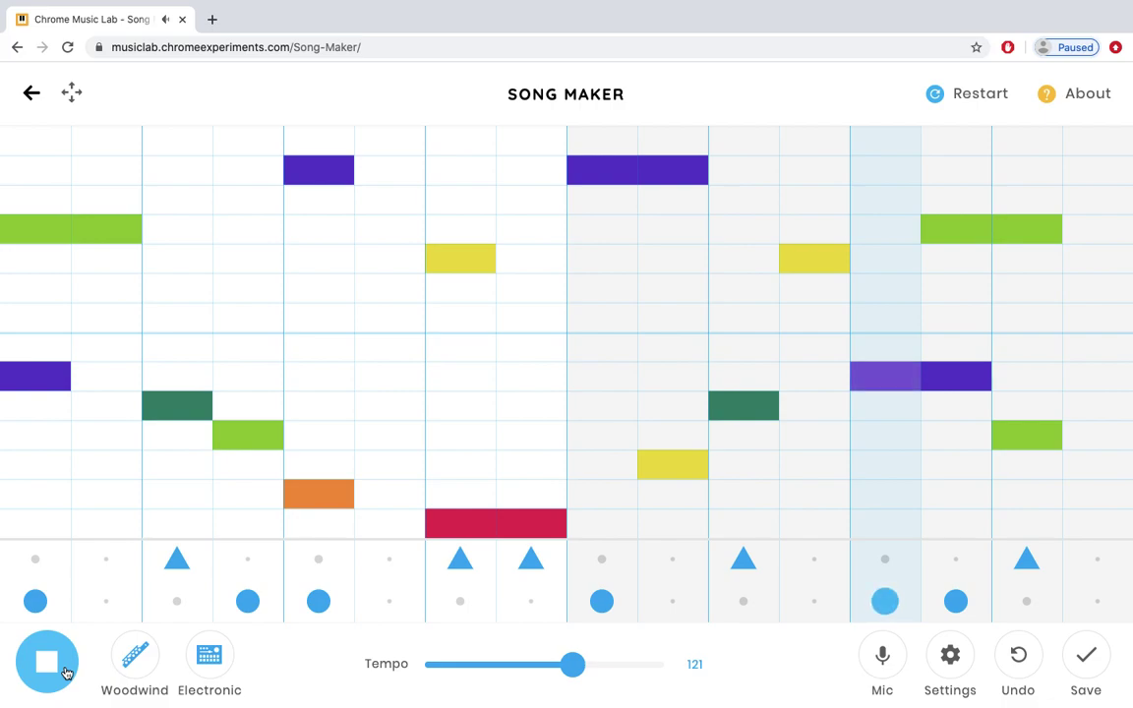
{"action": "left_click", "coordinate": [47, 662]}
{"action": "left_click", "coordinate": [144, 669]}
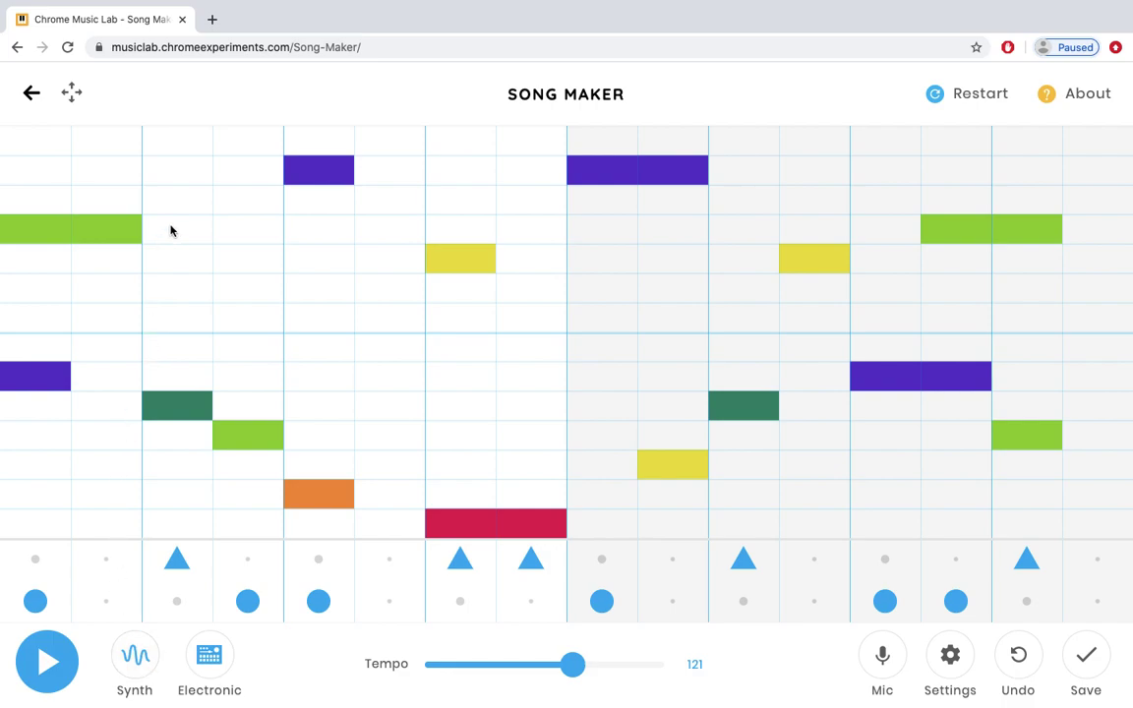
Add a cluster of yellow, orange, green, purple and red notes across columns 3–8 of bar 1.
{"action": "left_click", "coordinate": [169, 263]}
{"action": "left_click", "coordinate": [171, 282]}
{"action": "left_click", "coordinate": [233, 259]}
{"action": "left_click", "coordinate": [241, 285]}
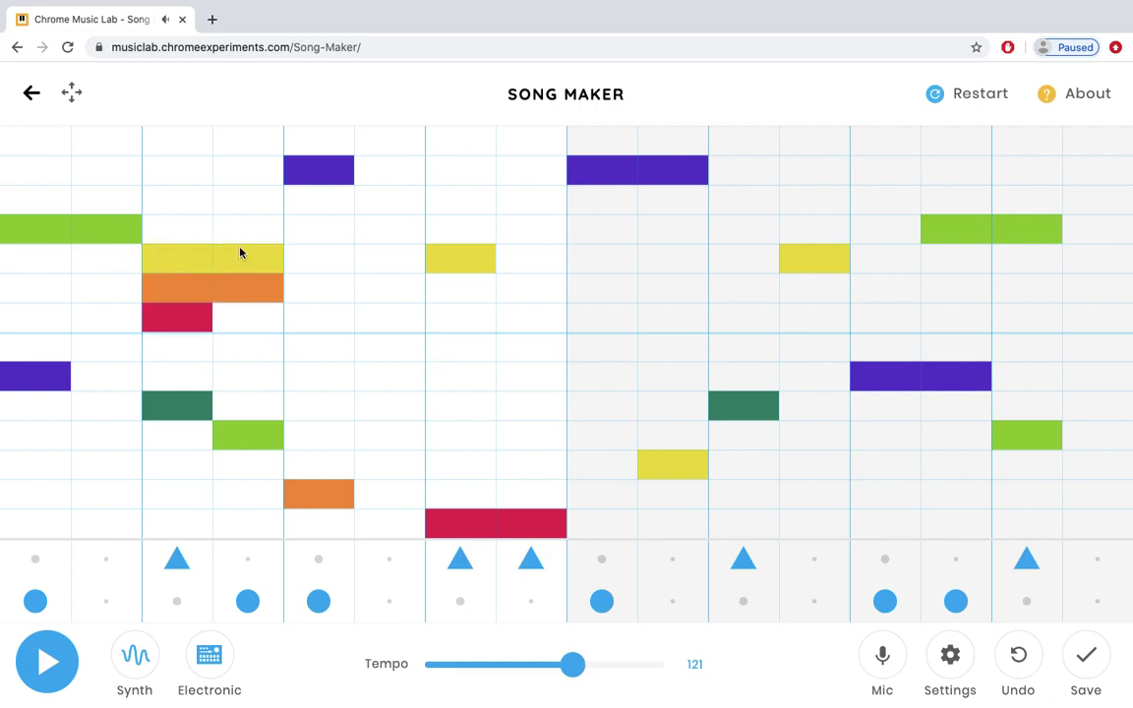
{"action": "left_click", "coordinate": [245, 197]}
{"action": "left_click", "coordinate": [246, 169]}
{"action": "left_click", "coordinate": [314, 231]}
{"action": "left_click", "coordinate": [318, 258]}
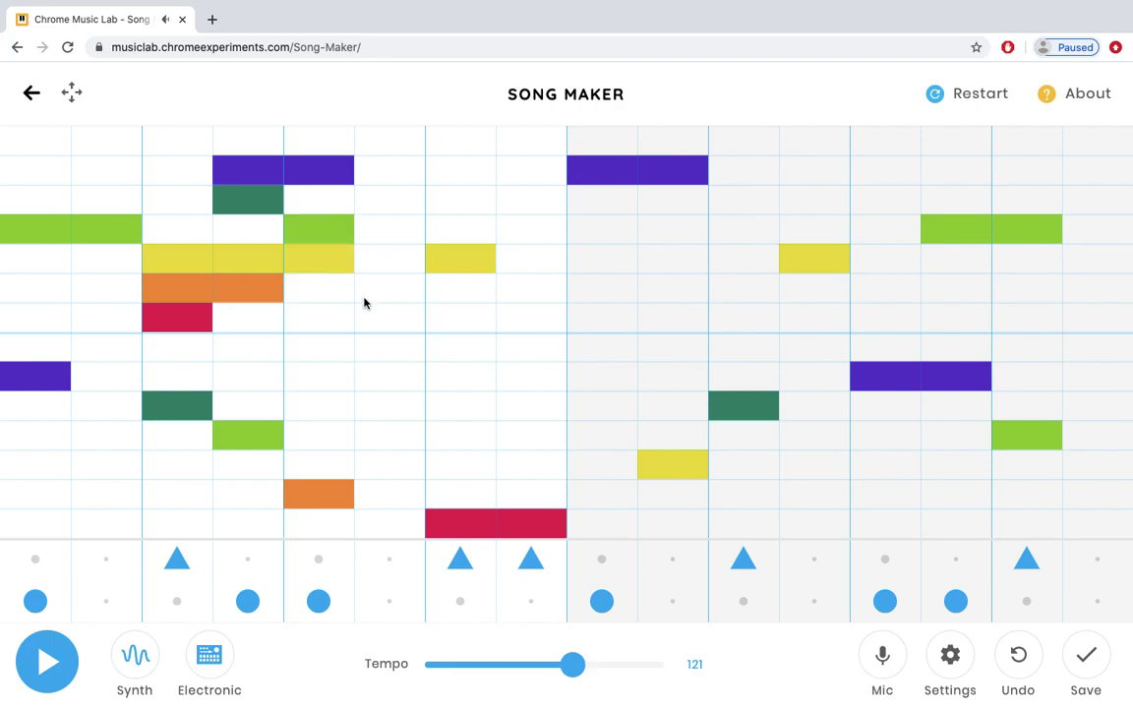
{"action": "left_click", "coordinate": [366, 289]}
{"action": "left_click", "coordinate": [327, 318]}
{"action": "left_click", "coordinate": [397, 327]}
{"action": "left_click", "coordinate": [453, 326]}
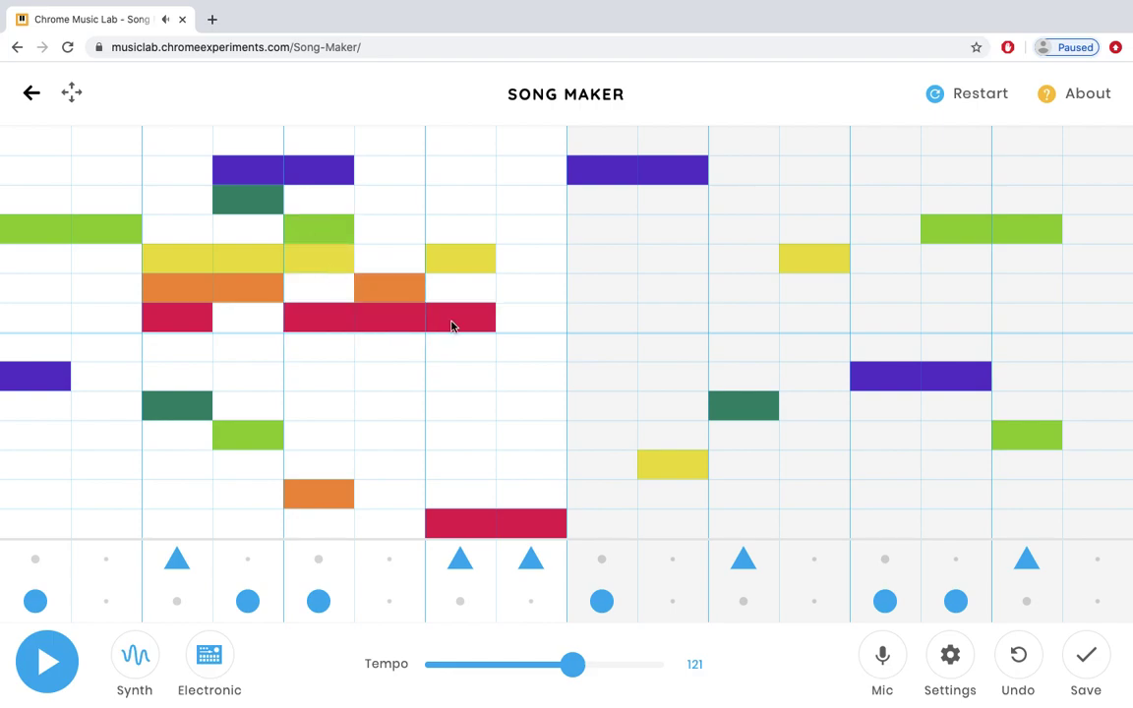
Play the cluster back, then undo the added notes, leaving column 3's new yellow note.
{"action": "left_click", "coordinate": [59, 657]}
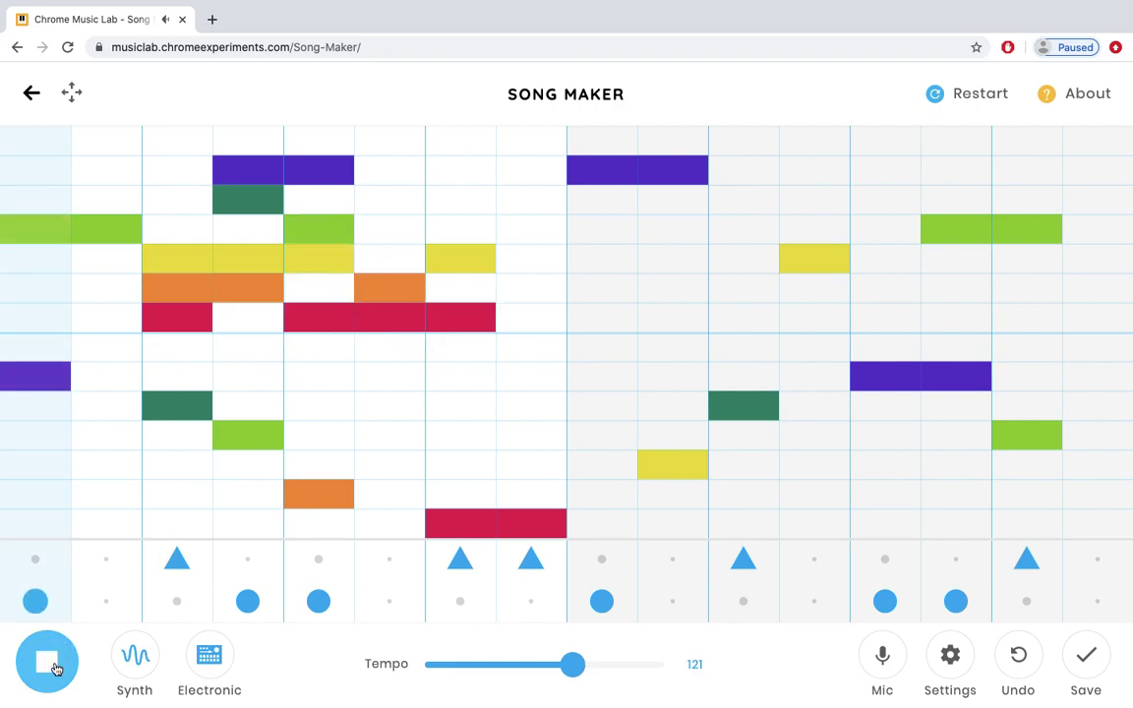
{"action": "left_click", "coordinate": [56, 669]}
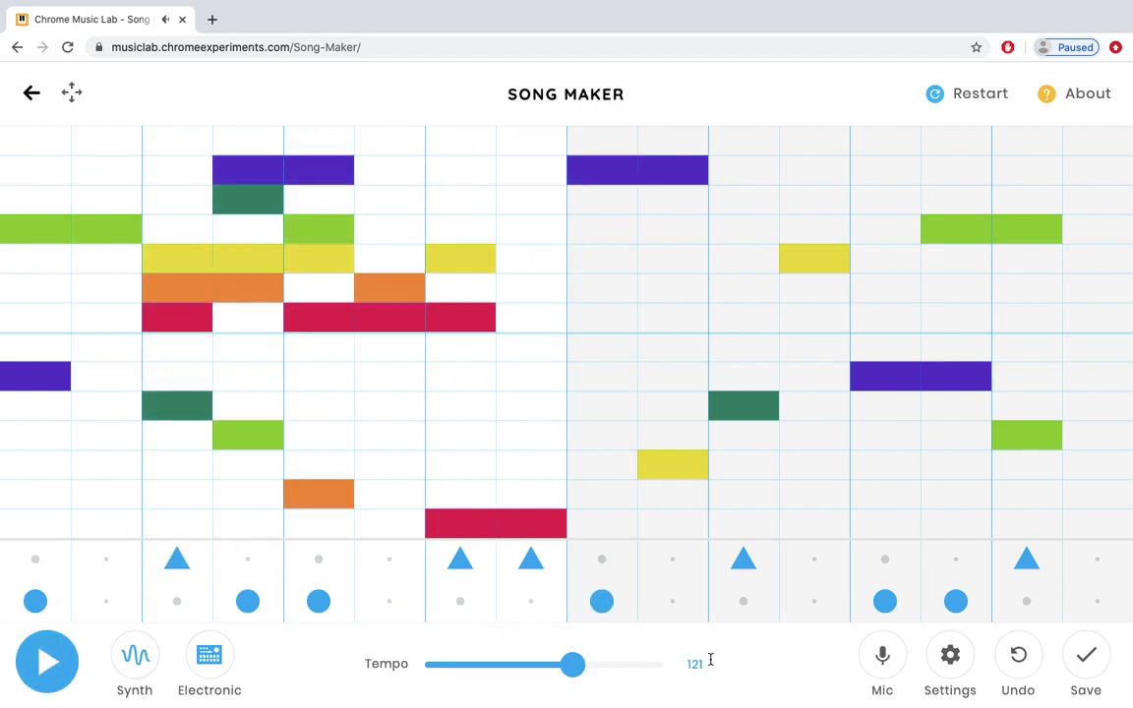
{"action": "left_click", "coordinate": [1013, 661]}
{"action": "left_click", "coordinate": [1007, 666]}
{"action": "left_click", "coordinate": [1008, 666]}
{"action": "left_click", "coordinate": [1008, 666]}
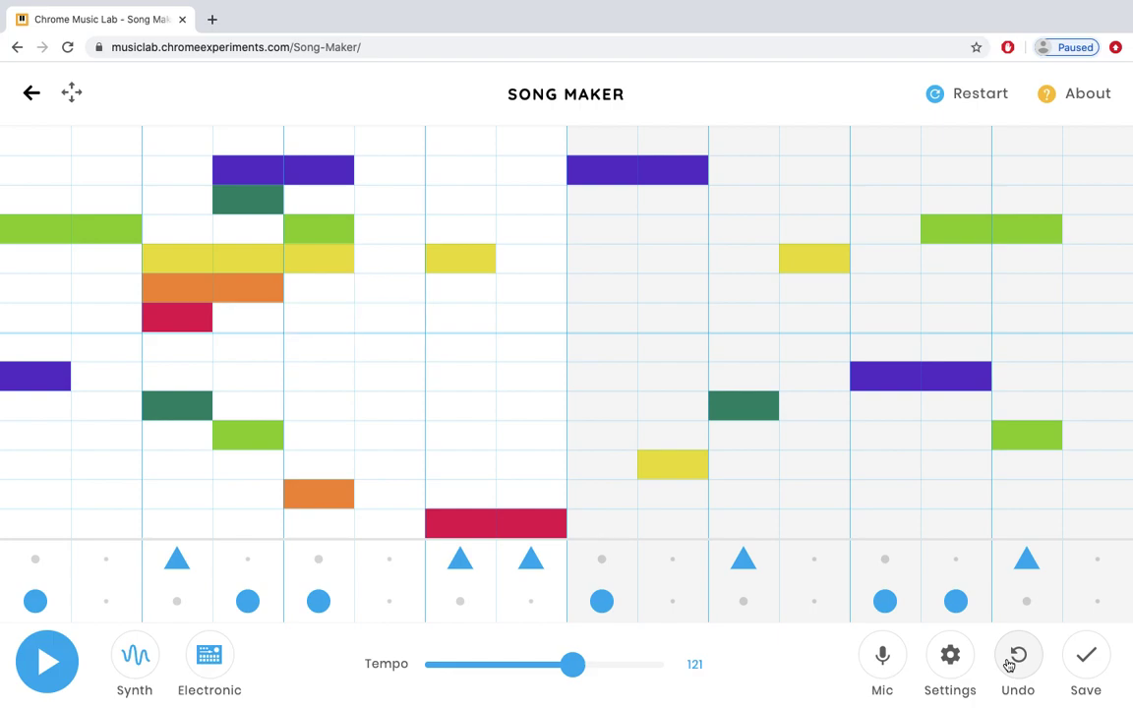
{"action": "left_click", "coordinate": [1008, 666]}
{"action": "left_click", "coordinate": [1008, 666]}
{"action": "left_click", "coordinate": [1008, 666]}
{"action": "left_click", "coordinate": [1007, 666]}
{"action": "left_click", "coordinate": [1007, 665]}
{"action": "left_click", "coordinate": [1007, 666]}
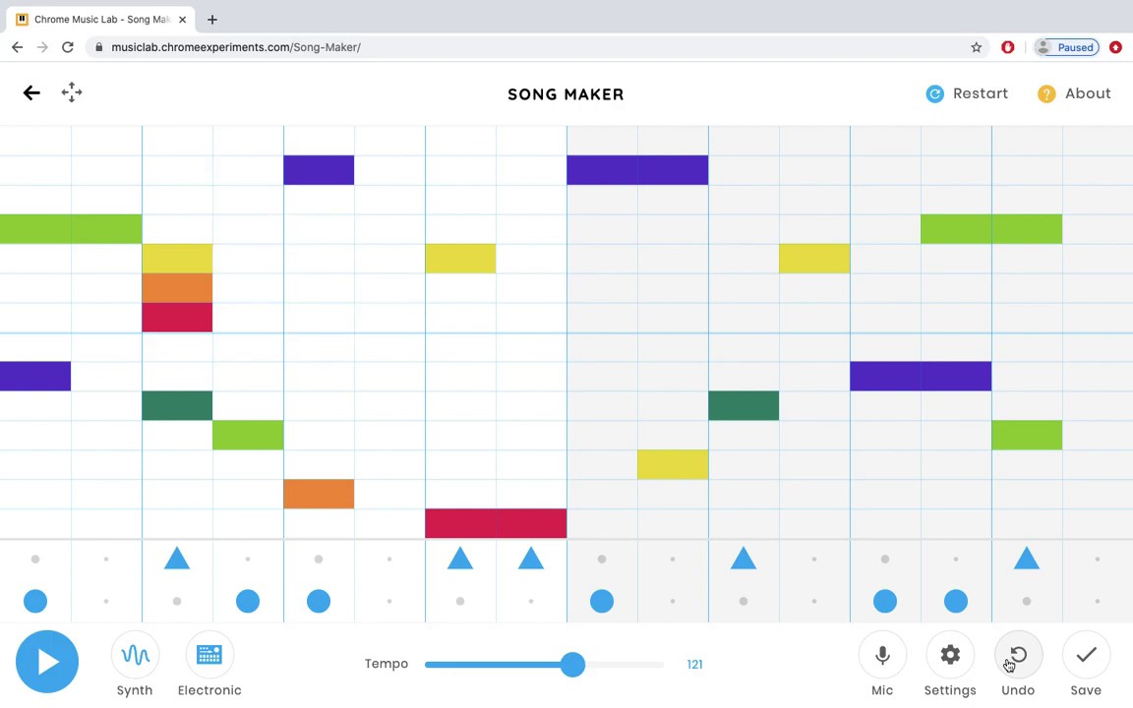
{"action": "left_click", "coordinate": [1008, 666]}
{"action": "left_click", "coordinate": [1008, 666]}
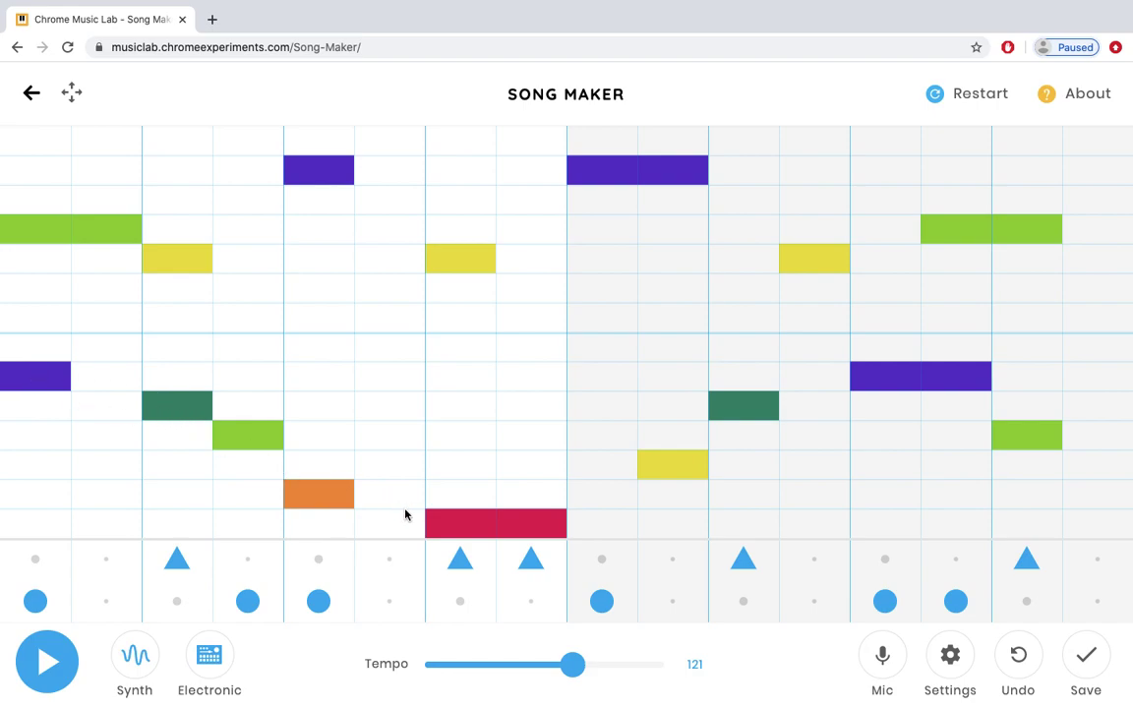
Switch the melody instrument from Synth to Marimba and play the two-bar song.
{"action": "left_click", "coordinate": [131, 661]}
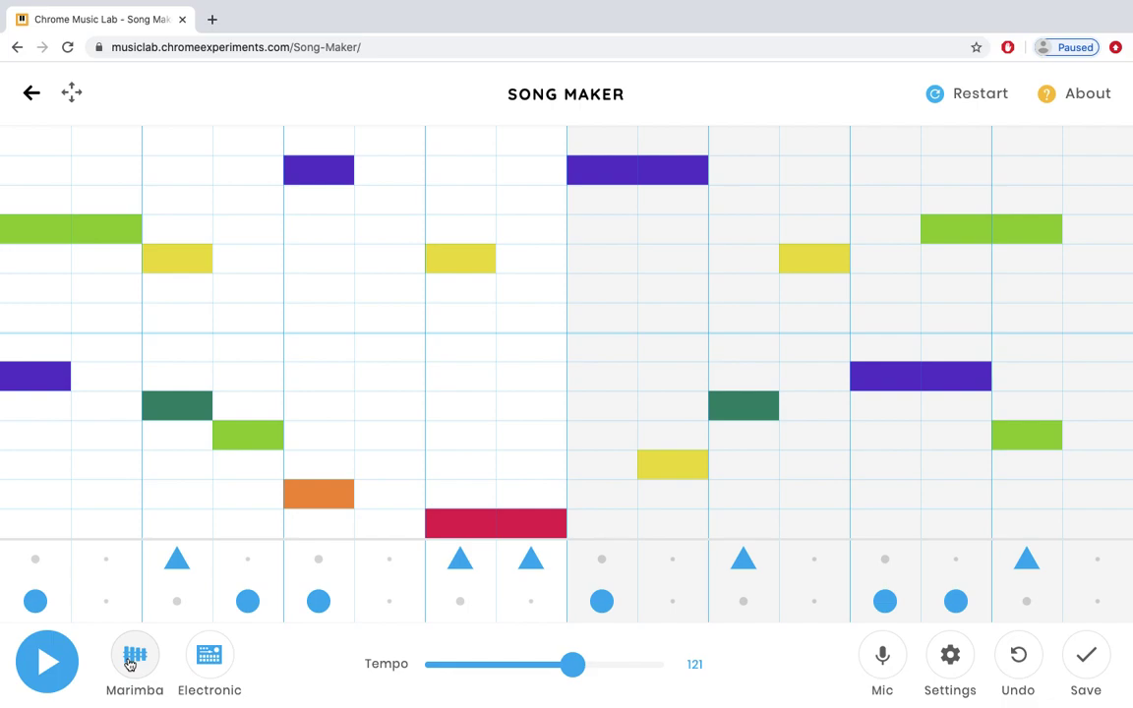
{"action": "left_click", "coordinate": [46, 662]}
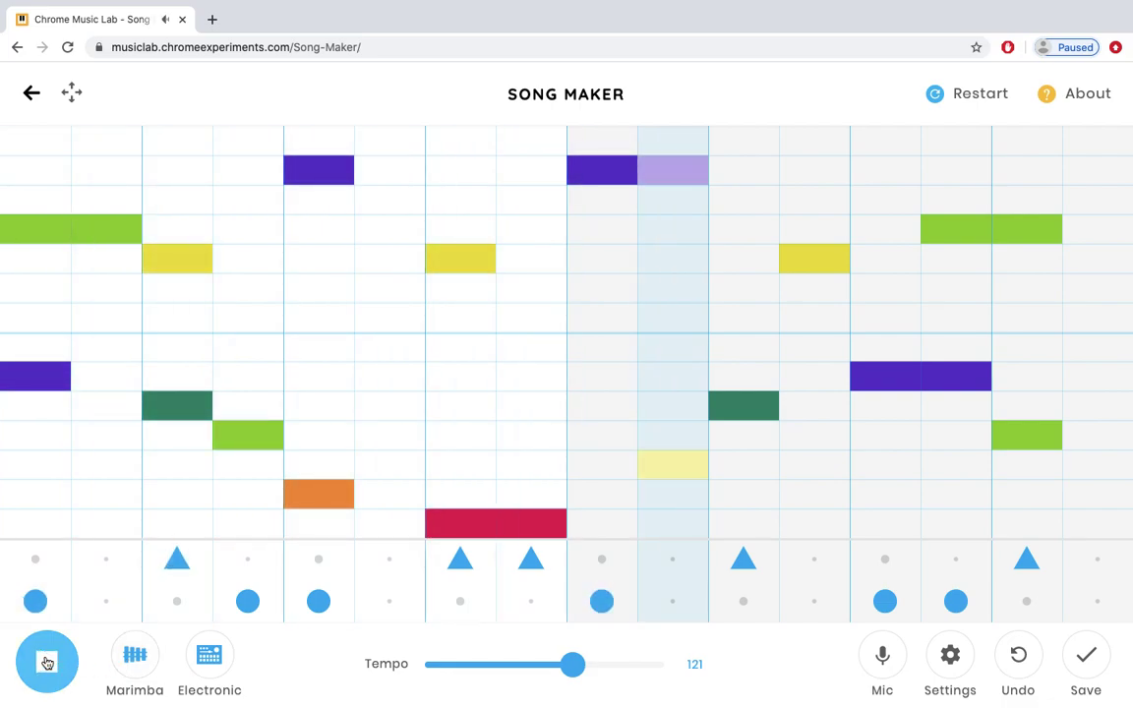
{"action": "left_click", "coordinate": [46, 662]}
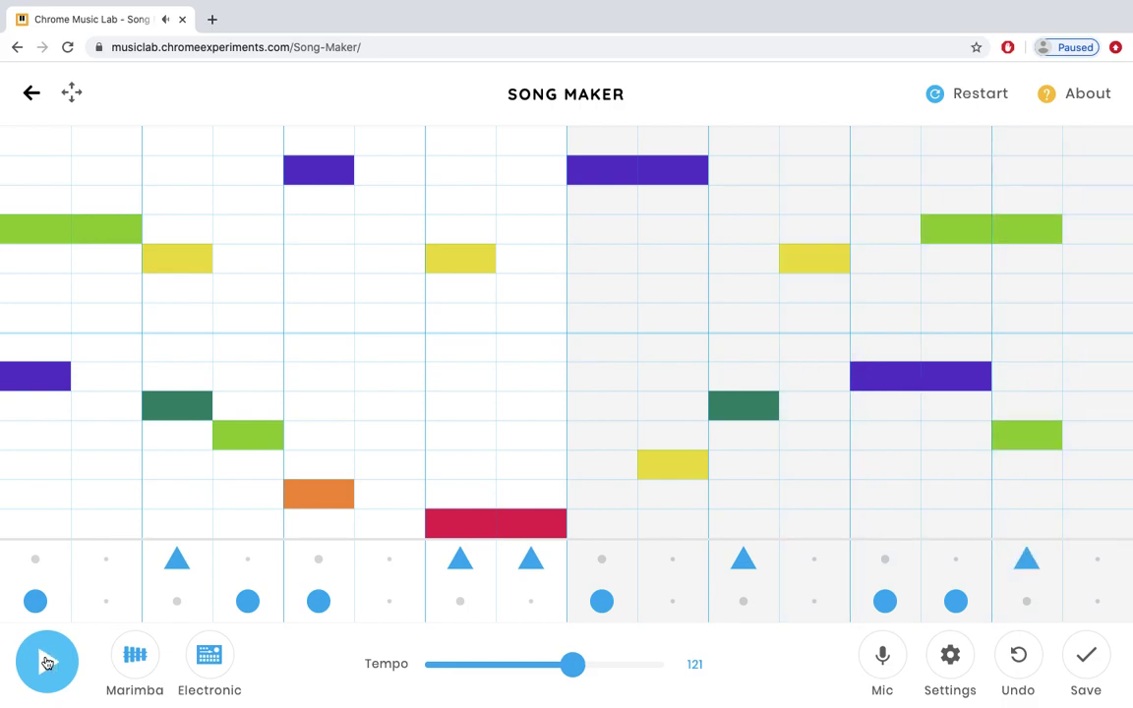